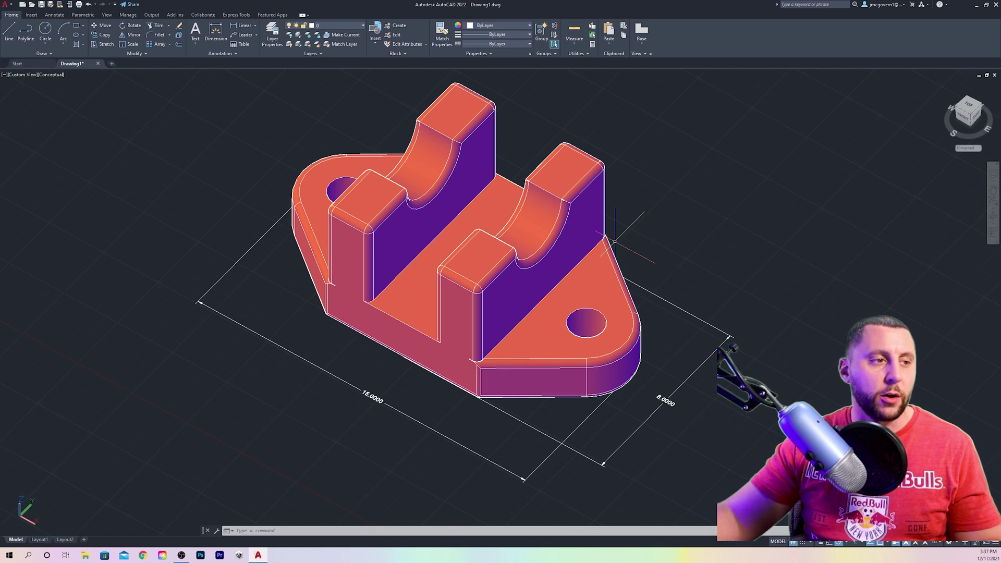
# - Switch the viewport to the 2D Wireframe visual style and the Top view
pyautogui.scroll(-2, 615, 241)
pyautogui.moveTo(616, 242); pyautogui.dragTo(386, 292, button='middle')
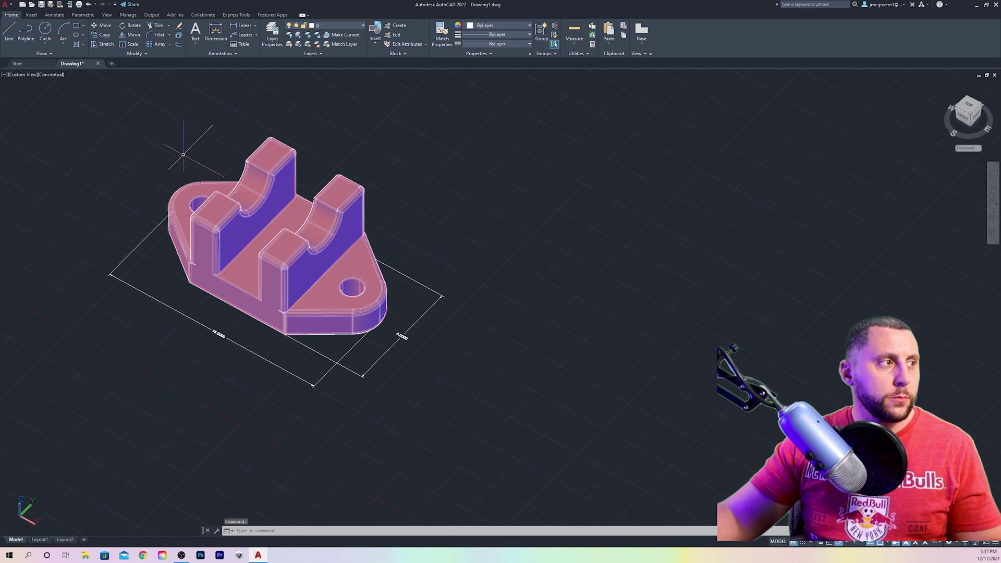
pyautogui.click(51, 75)
pyautogui.click(62, 93)
pyautogui.click(19, 75)
pyautogui.click(31, 94)
# - Draw a 15 by 8 rectangle with the Line command in the empty space beside the existing part
pyautogui.moveTo(618, 305); pyautogui.dragTo(101, 272, button='middle')
pyautogui.write('l')
pyautogui.press('Return')
pyautogui.click(282, 286)
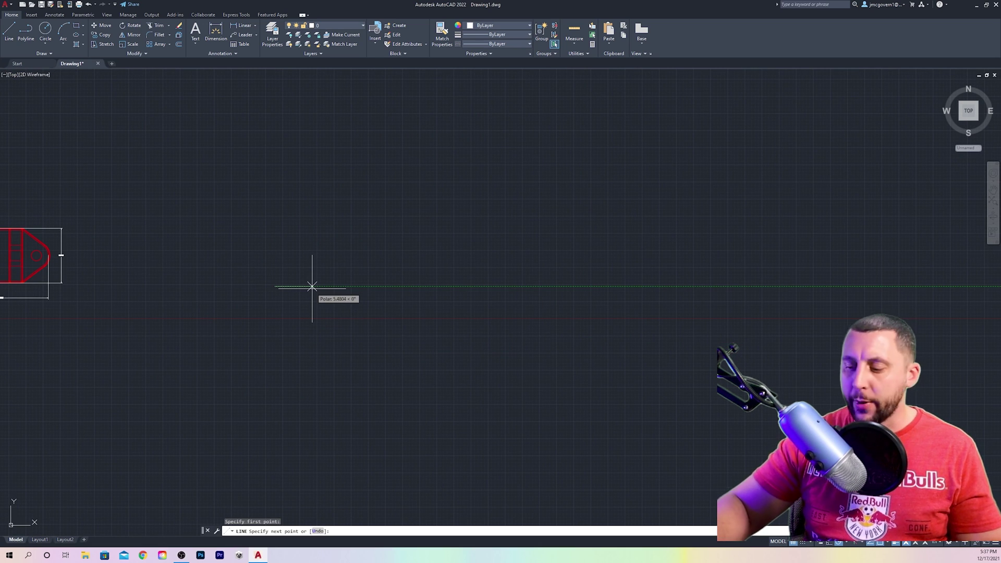
pyautogui.write('15')
pyautogui.press('Return')
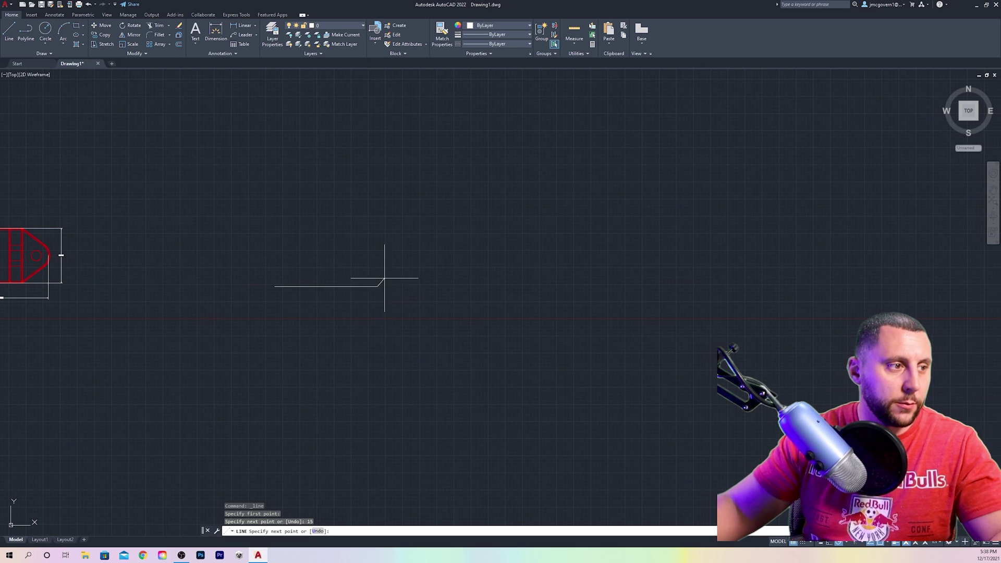
pyautogui.write('8')
pyautogui.press('Return')
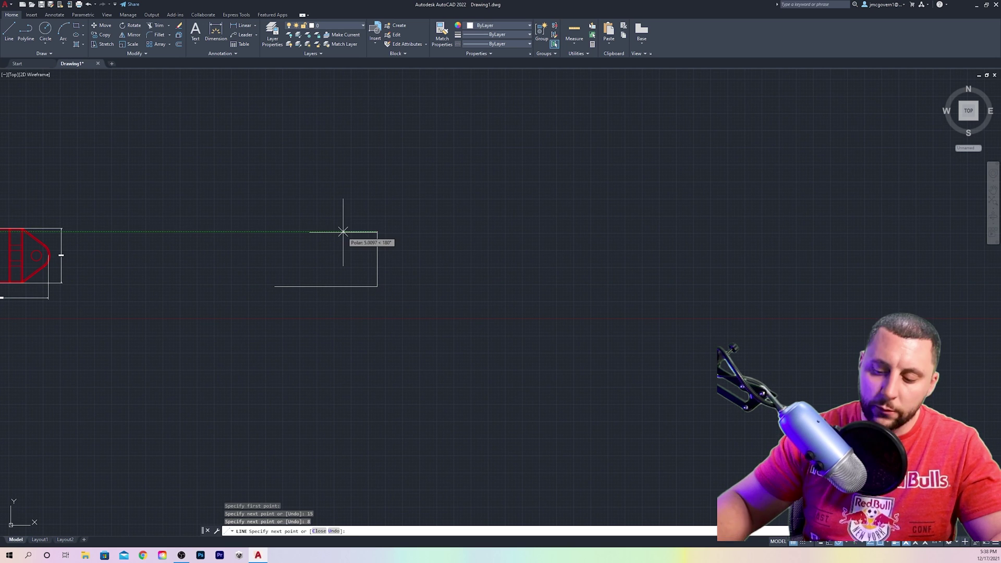
pyautogui.write('15')
pyautogui.press('Return')
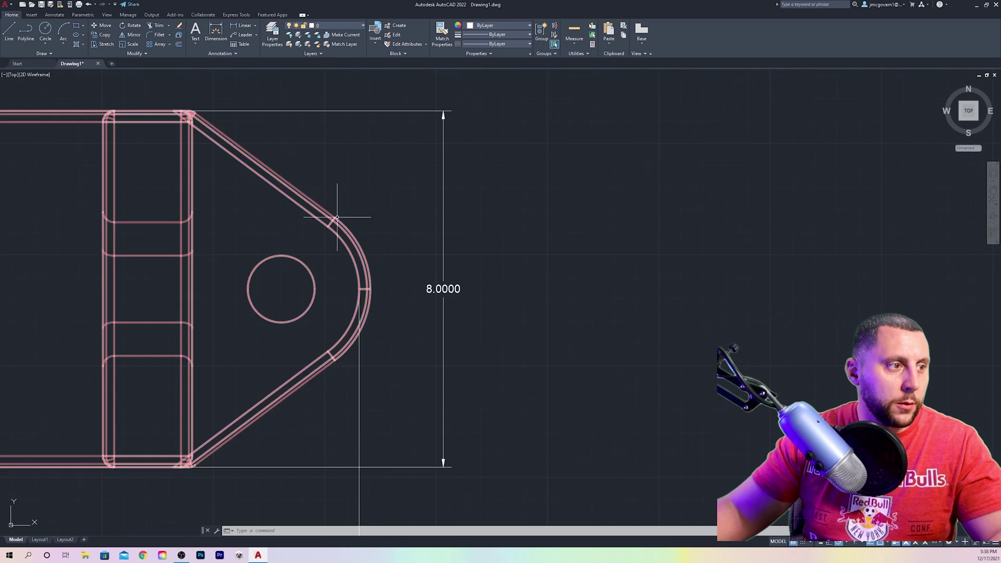
# - Measure the distance from the existing part's rounded end to its hole centre, and the diameter of that hole
pyautogui.click(244, 26)
pyautogui.click(370, 289)
pyautogui.click(281, 289)
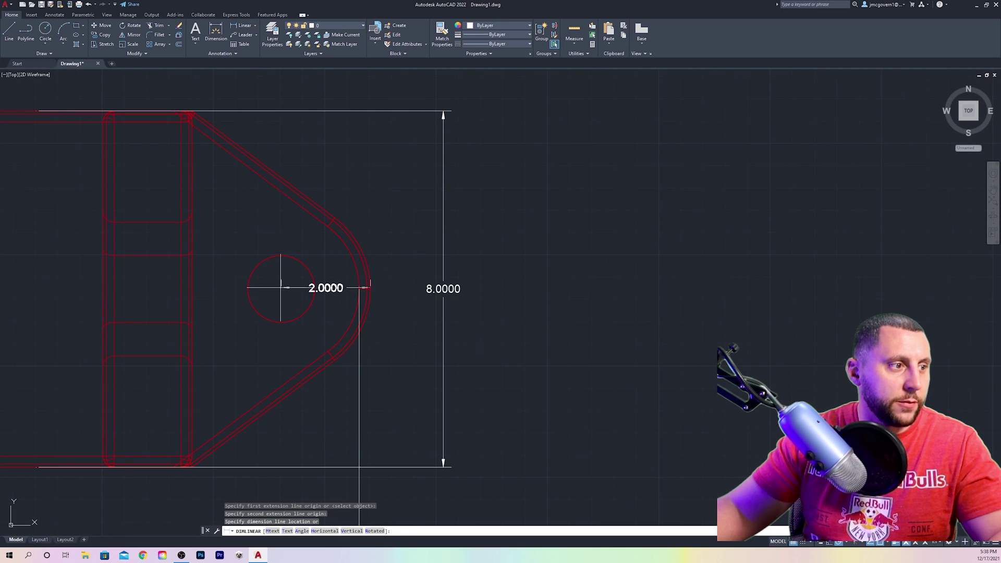
pyautogui.press('Escape')
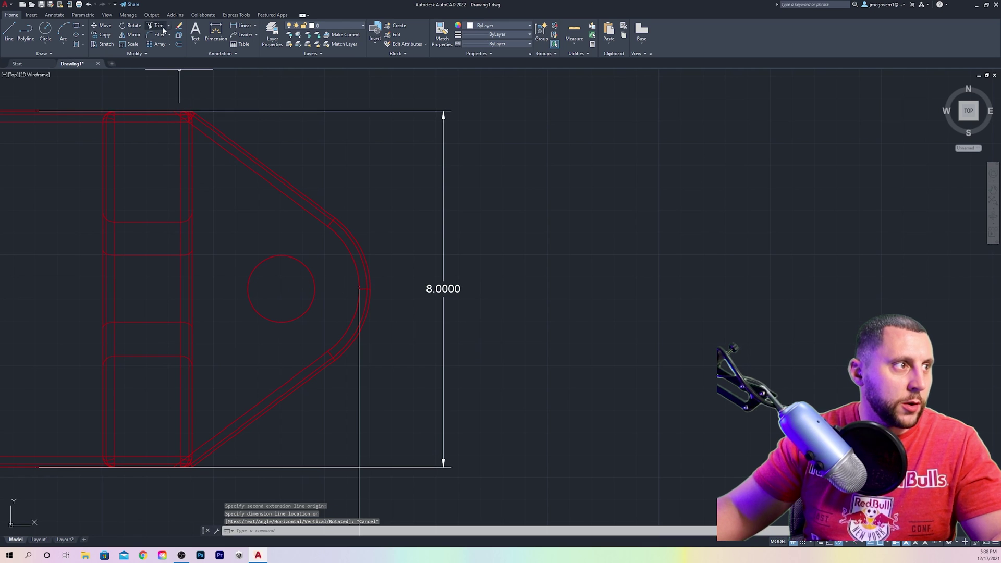
pyautogui.click(256, 27)
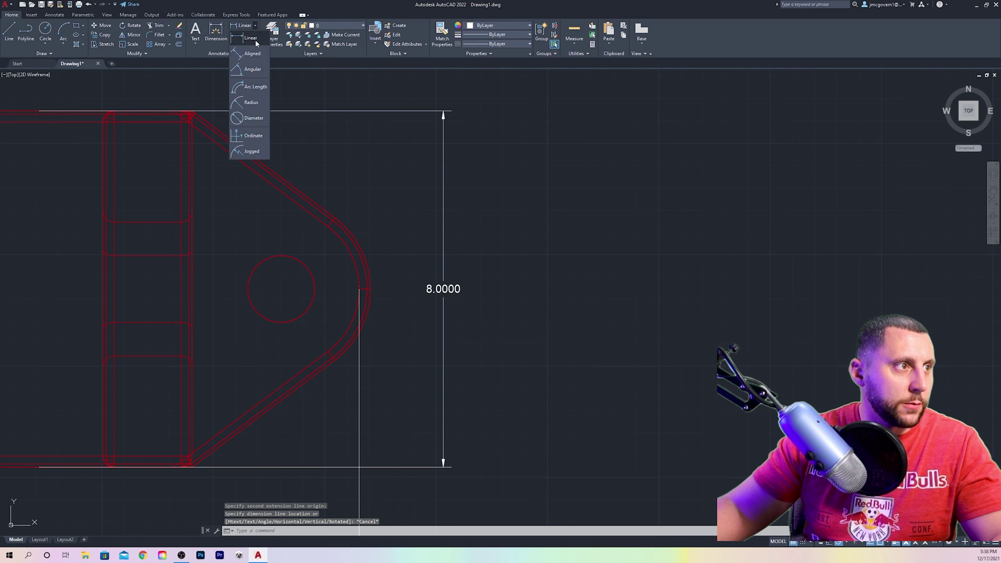
pyautogui.click(250, 117)
pyautogui.click(312, 268)
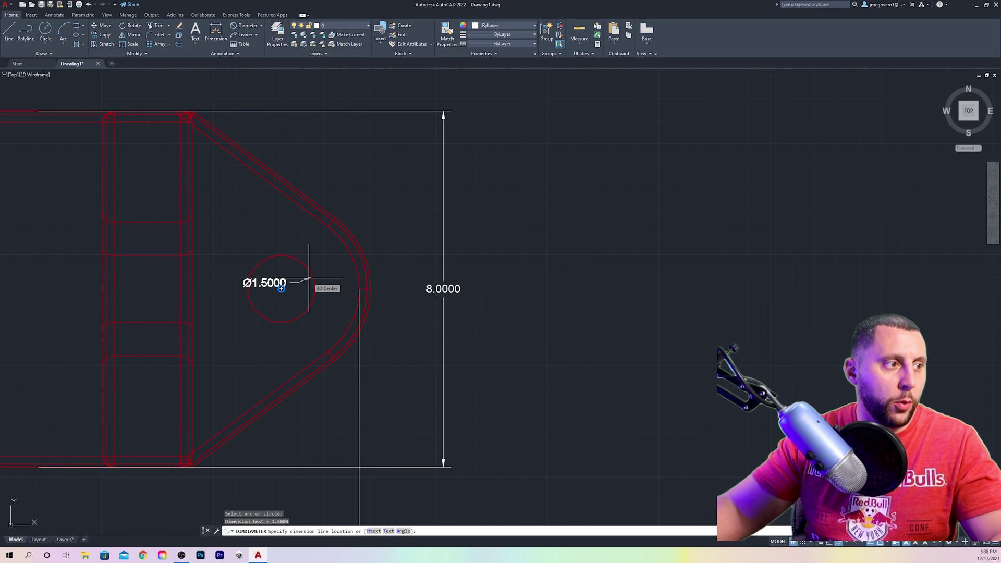
pyautogui.press('Escape')
# - Offset both short sides of the new rectangle inward by 2
pyautogui.scroll(-8, 31, 251)
pyautogui.click(179, 44)
pyautogui.write('2')
pyautogui.press('Return')
pyautogui.click(409, 259)
pyautogui.click(402, 259)
pyautogui.click(308, 258)
pyautogui.click(336, 261)
pyautogui.press('Escape')
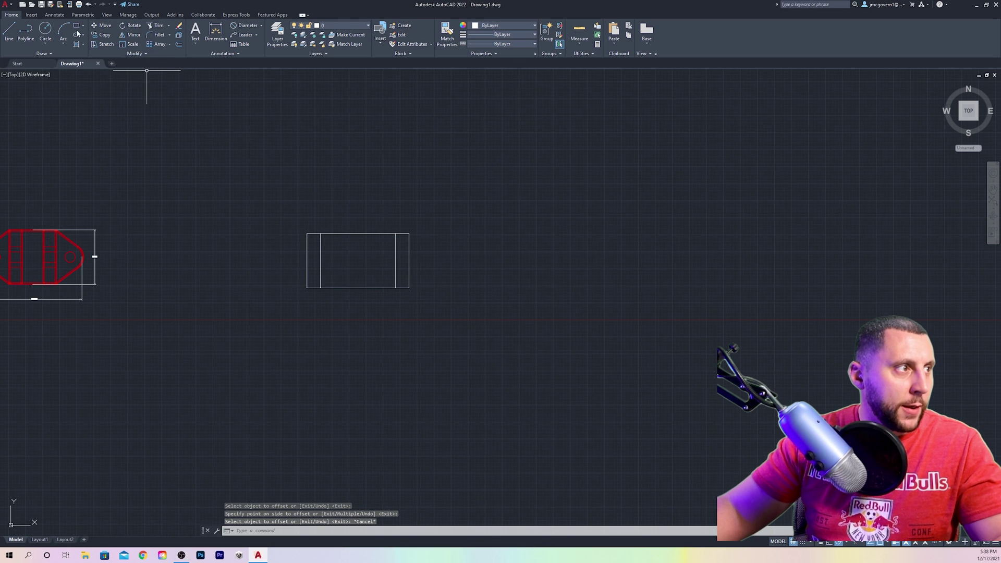
# - Draw a circle of diameter 1.5 centred on the midpoint of the left offset line
pyautogui.click(51, 41)
pyautogui.click(58, 56)
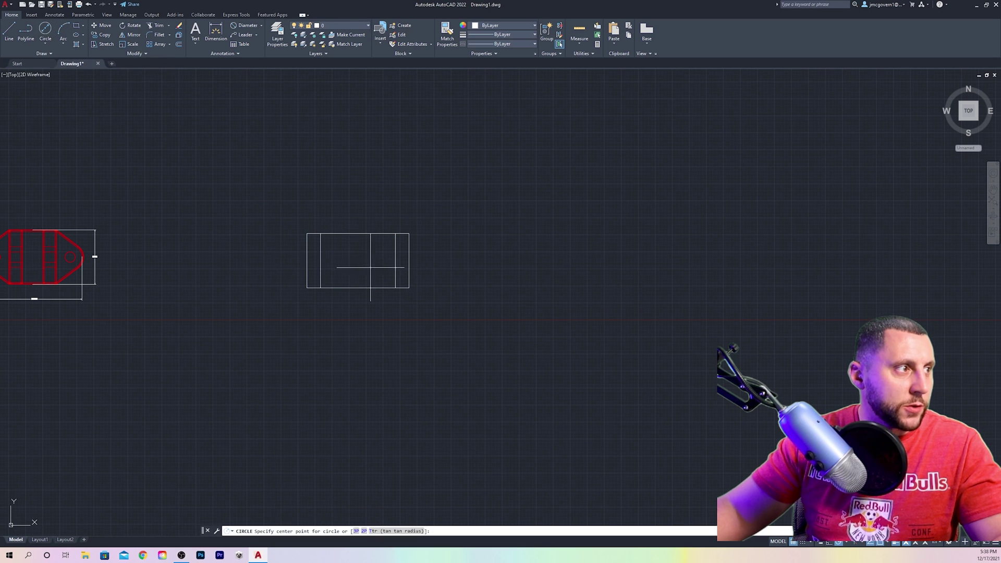
pyautogui.click(322, 261)
pyautogui.write('1.5')
pyautogui.press('Return')
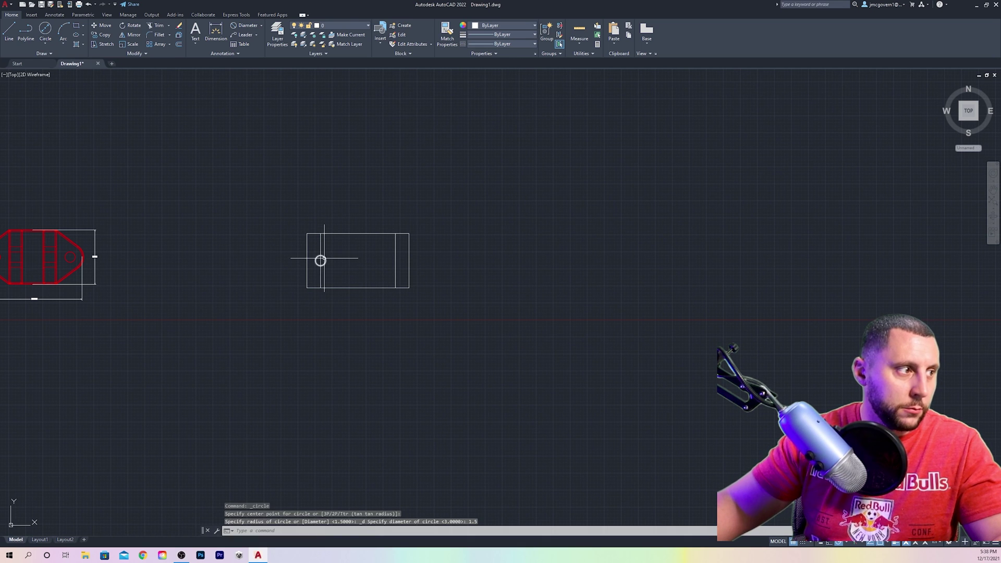
# - Copy the 1.5 diameter circle from its centre to the midpoint of the right offset line
pyautogui.click(324, 258)
pyautogui.scroll(4, 268, 260)
pyautogui.moveTo(273, 259); pyautogui.dragTo(545, 254, button='middle')
pyautogui.write('COPY')
pyautogui.press('Return')
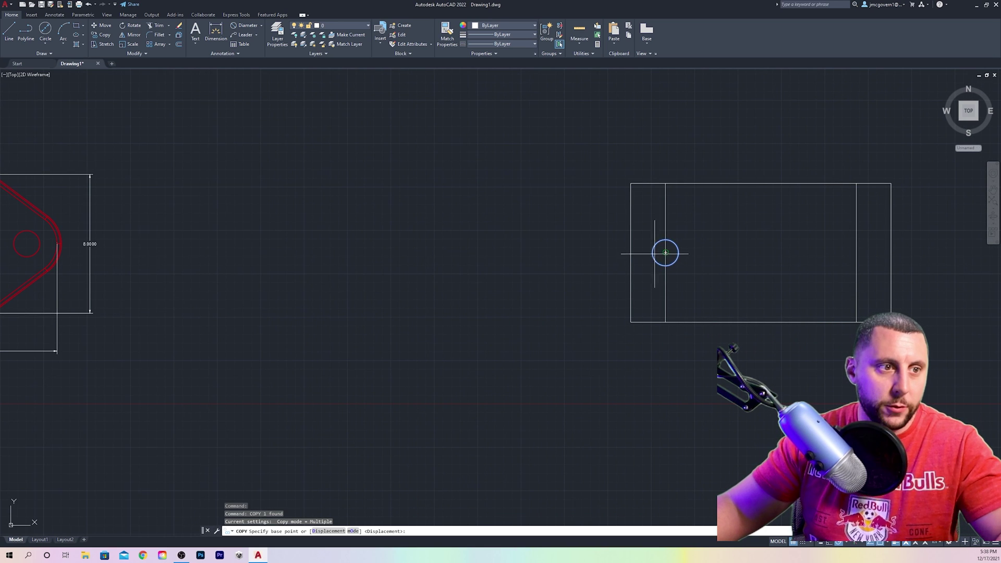
pyautogui.click(665, 253)
pyautogui.click(856, 253)
pyautogui.press('Escape')
pyautogui.moveTo(801, 286)
pyautogui.mouseDown(button='middle')
pyautogui.moveTo(563, 284)
pyautogui.moveTo(799, 280)
pyautogui.mouseUp(button='middle')
pyautogui.scroll(-2, 562, 284)
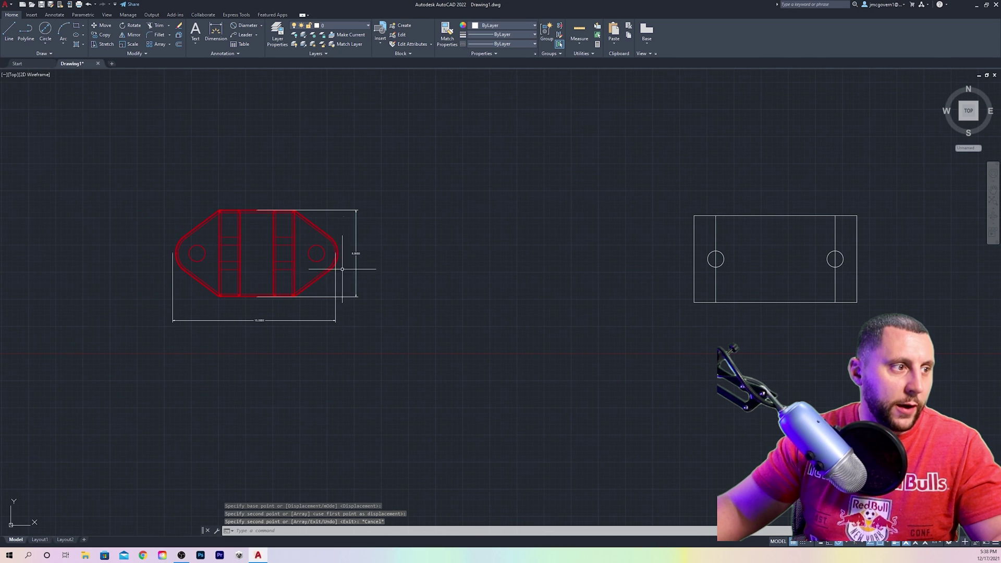
pyautogui.click(262, 25)
pyautogui.click(260, 104)
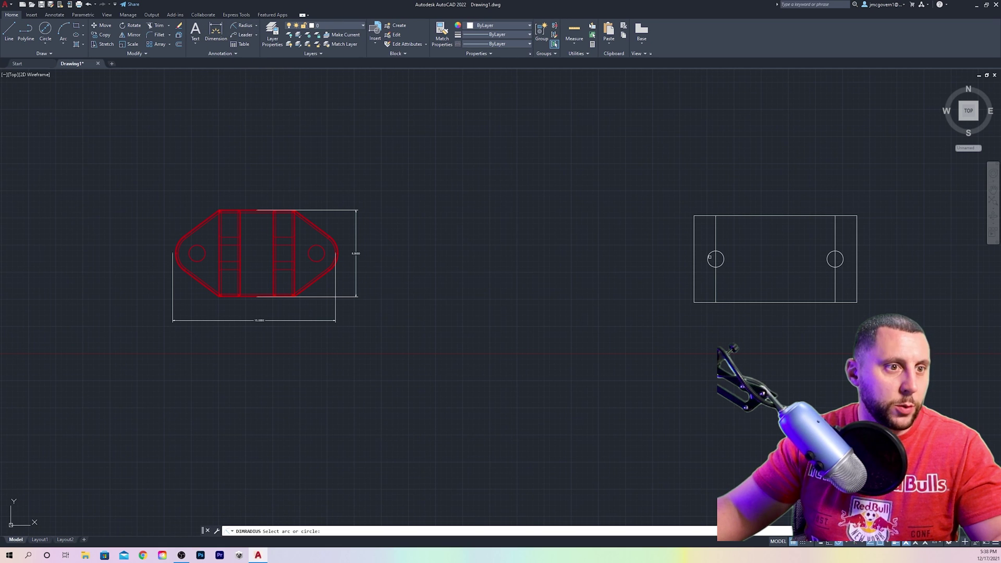
pyautogui.press('Escape')
# - Draw a circle of radius 2 concentric with each hole, reaching the rectangle's short sides
pyautogui.click(46, 44)
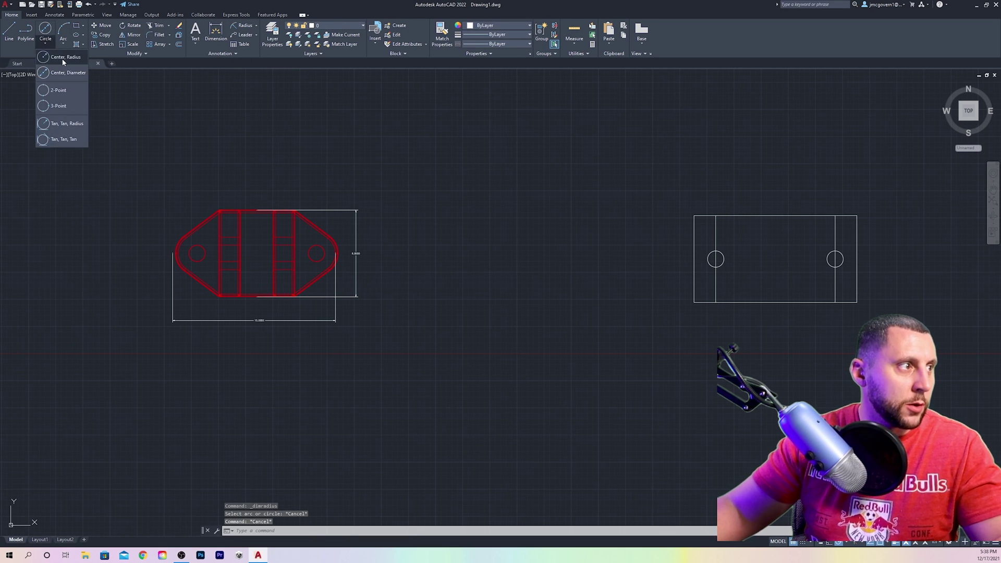
pyautogui.click(60, 63)
pyautogui.click(716, 259)
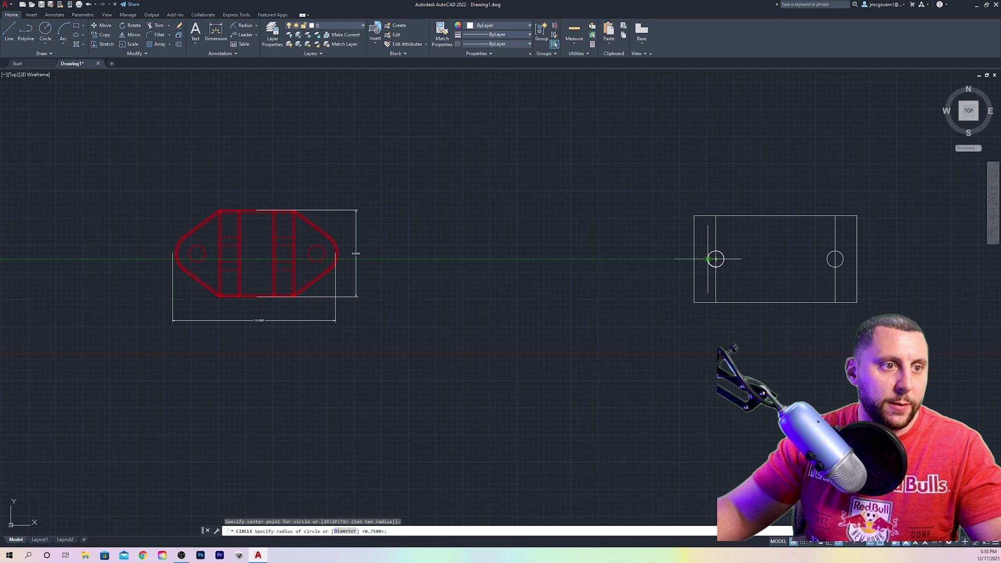
pyautogui.click(694, 259)
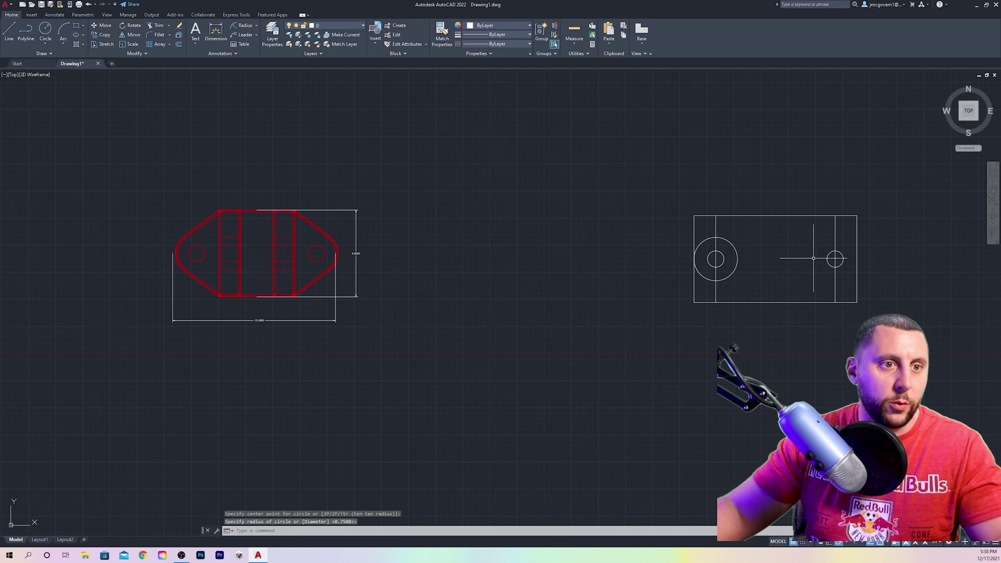
pyautogui.press('space')
pyautogui.click(834, 259)
pyautogui.press('Return')
pyautogui.press('Escape')
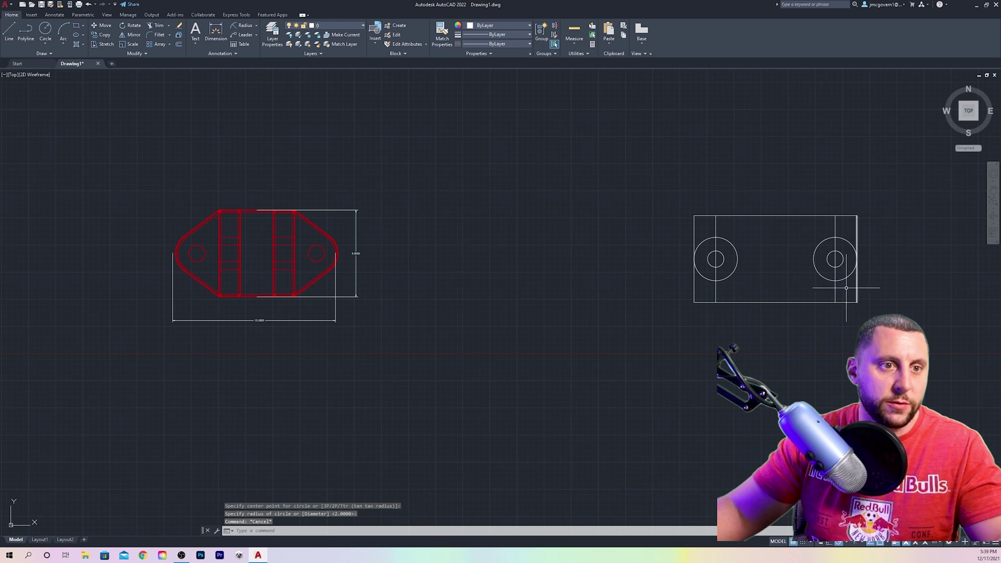
# - Open the object snap settings
pyautogui.scroll(4, 777, 259)
pyautogui.moveTo(775, 259); pyautogui.dragTo(418, 265, button='middle')
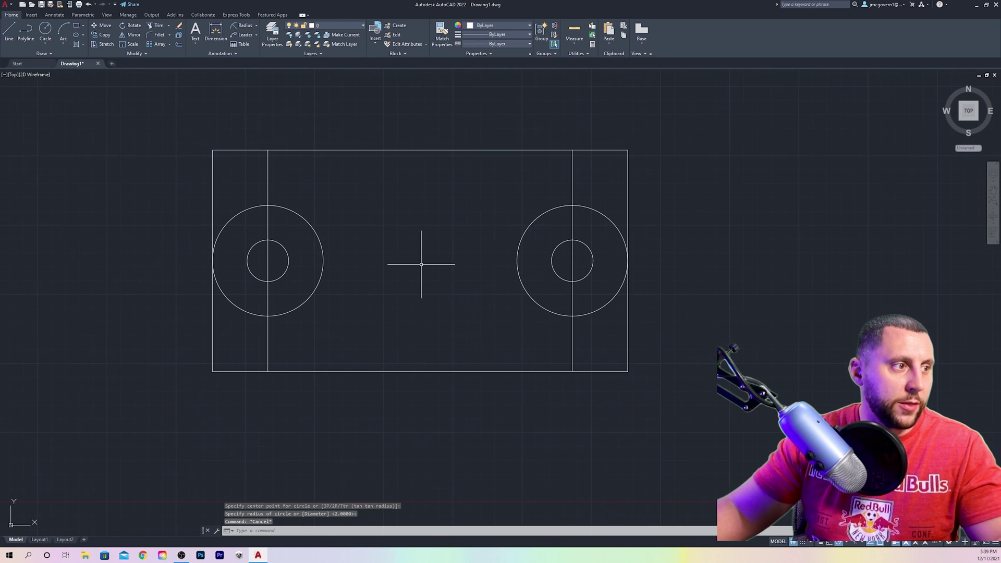
pyautogui.write('os')
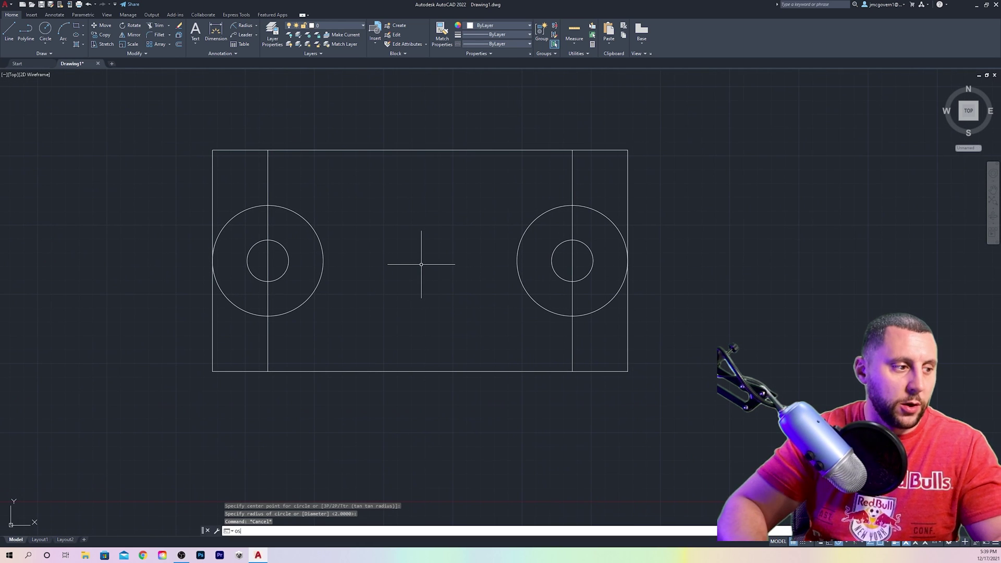
pyautogui.press('Return')
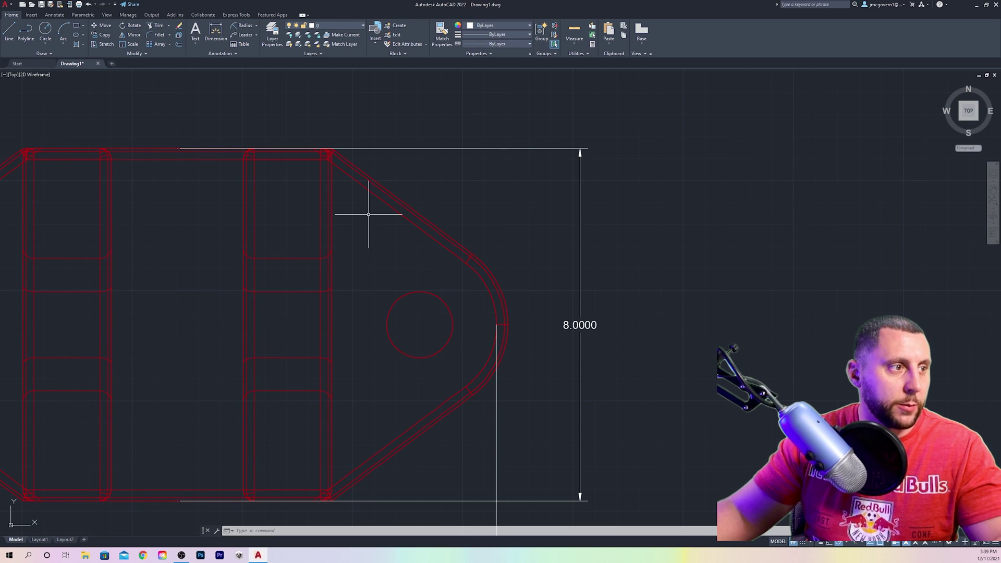
# - Measure the horizontal distance from the existing part's rounded end to the start of its sloped edge
pyautogui.write('dli')
pyautogui.press('Return')
pyautogui.click(505, 325)
pyautogui.write('4')
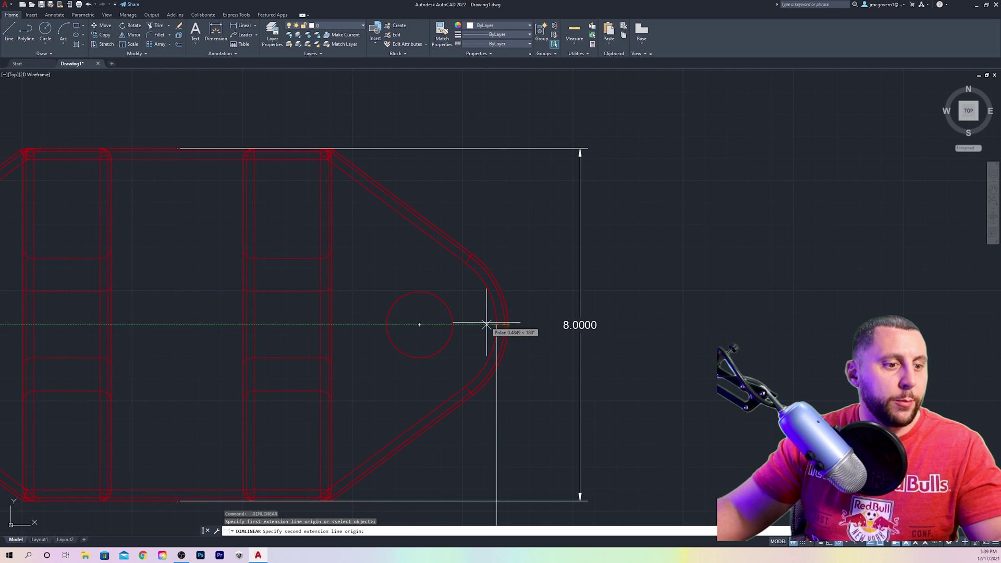
pyautogui.press('Return')
pyautogui.click(465, 106)
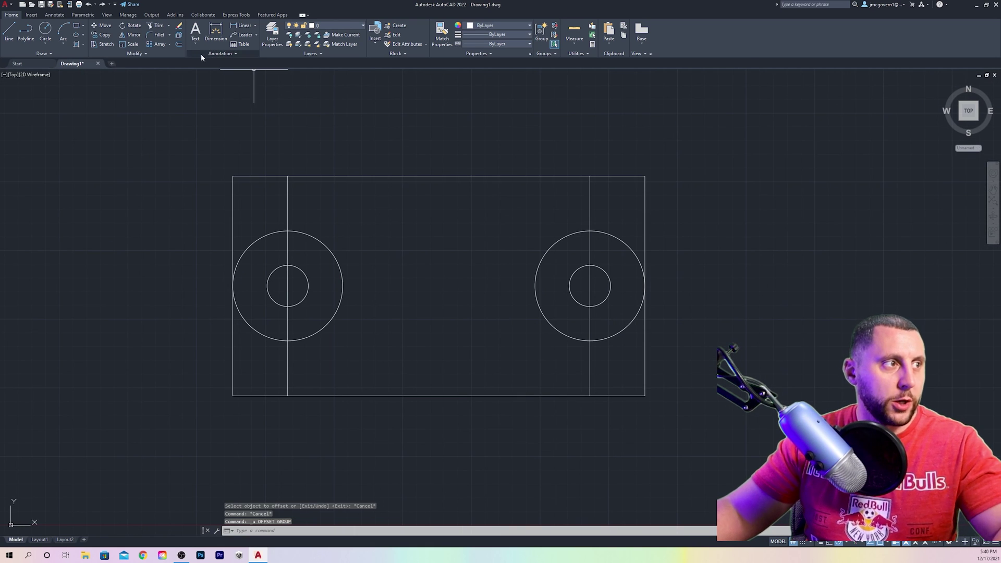
# - Offset both short sides of the rectangle inward by 4
pyautogui.click(179, 43)
pyautogui.write('4')
pyautogui.press('Return')
pyautogui.click(233, 195)
pyautogui.click(400, 220)
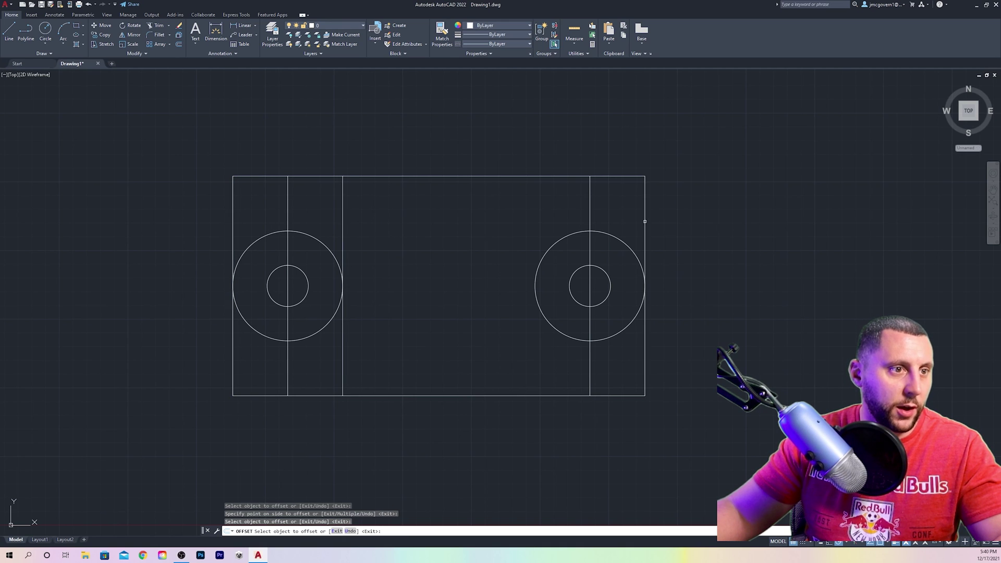
pyautogui.click(645, 221)
pyautogui.click(510, 239)
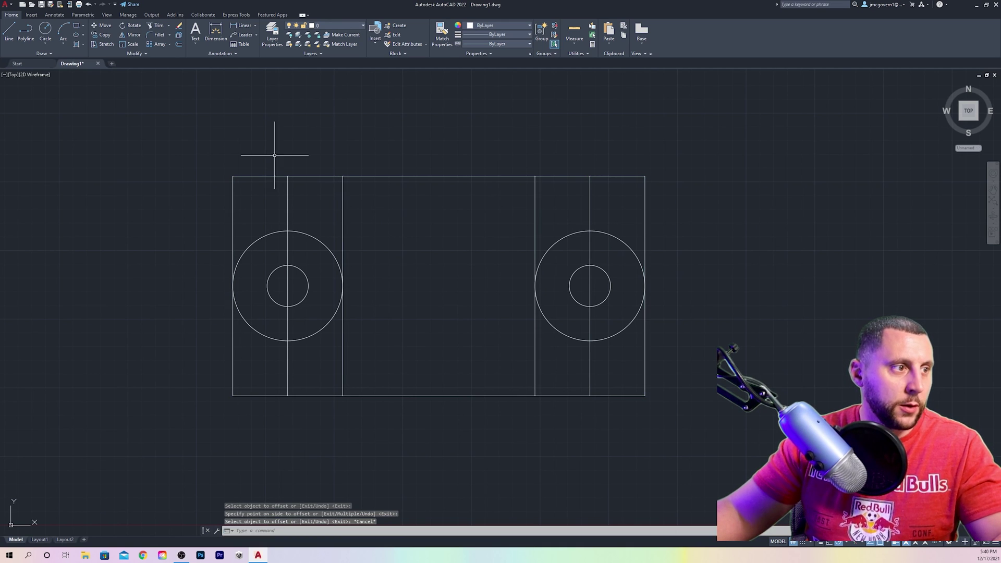
# - Draw lines from both ends of the left inner vertical line tangent to the large left circle
pyautogui.click(8, 30)
pyautogui.click(342, 175)
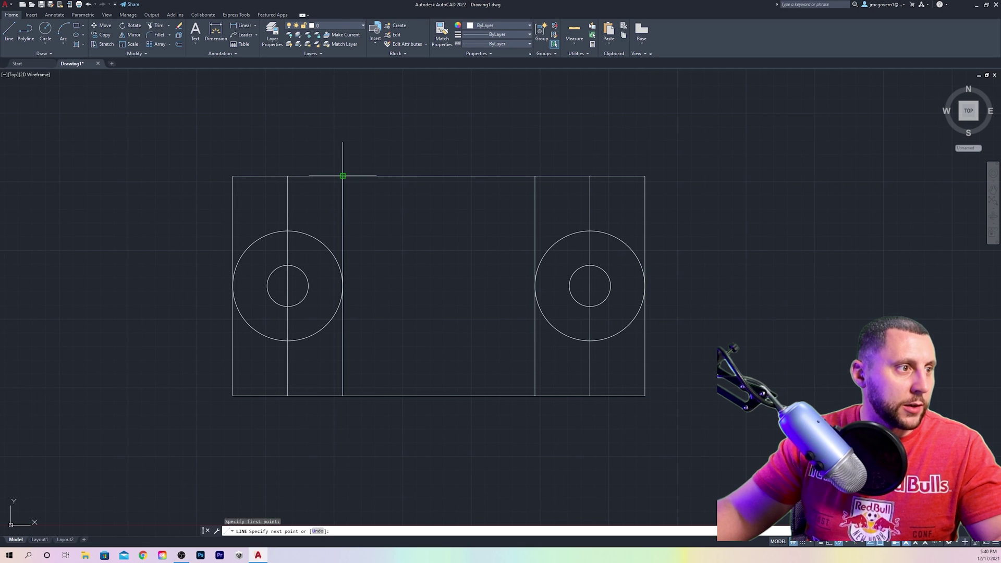
pyautogui.click(260, 237)
pyautogui.press('Return')
pyautogui.press('Return')
pyautogui.click(342, 396)
pyautogui.click(268, 339)
# - Draw lines from both ends of the right inner vertical line tangent to the large right circle
pyautogui.press('Return')
pyautogui.press('Return')
pyautogui.click(535, 176)
pyautogui.click(620, 240)
pyautogui.press('Return')
pyautogui.press('Return')
pyautogui.click(535, 395)
pyautogui.click(619, 332)
pyautogui.press('Escape')
# - Delete the two vertical construction lines that run through the hole centres
pyautogui.click(604, 360)
pyautogui.click(575, 370)
pyautogui.press('Escape')
pyautogui.click(590, 365)
pyautogui.press('Delete')
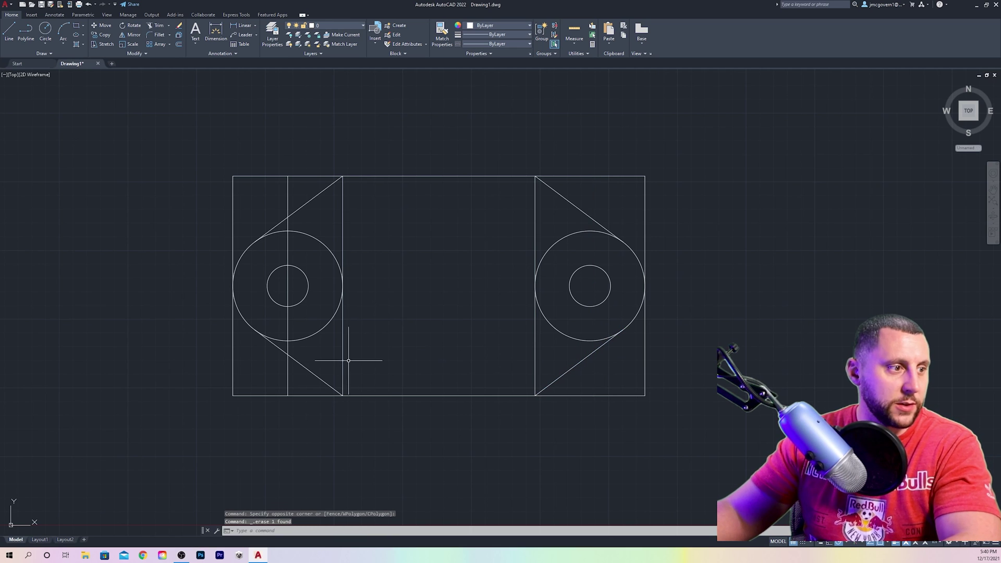
pyautogui.click(288, 345)
pyautogui.press('Delete')
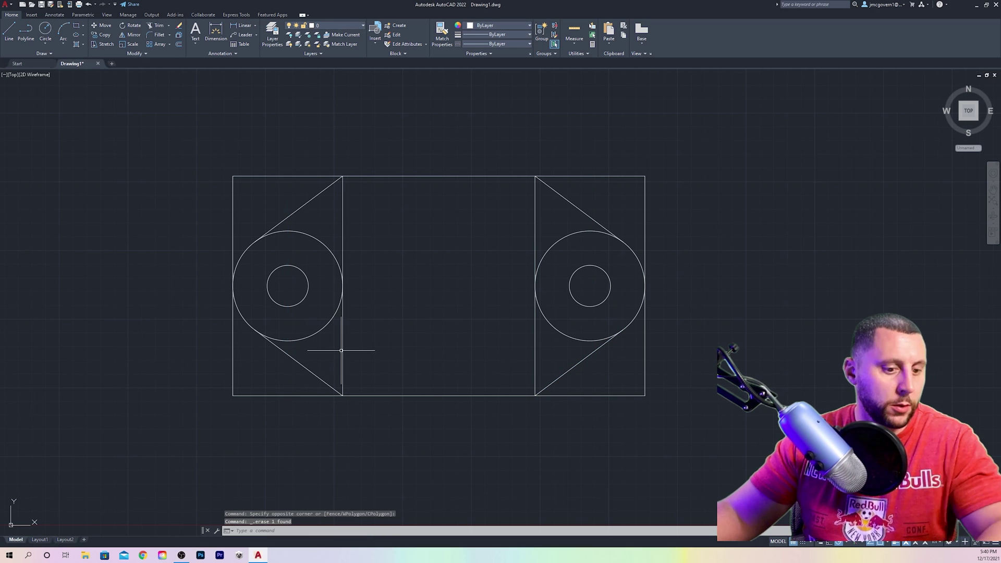
# - Trim away the rectangle's left corners and the inner arc of the large left circle
pyautogui.write('tr')
pyautogui.press('Return')
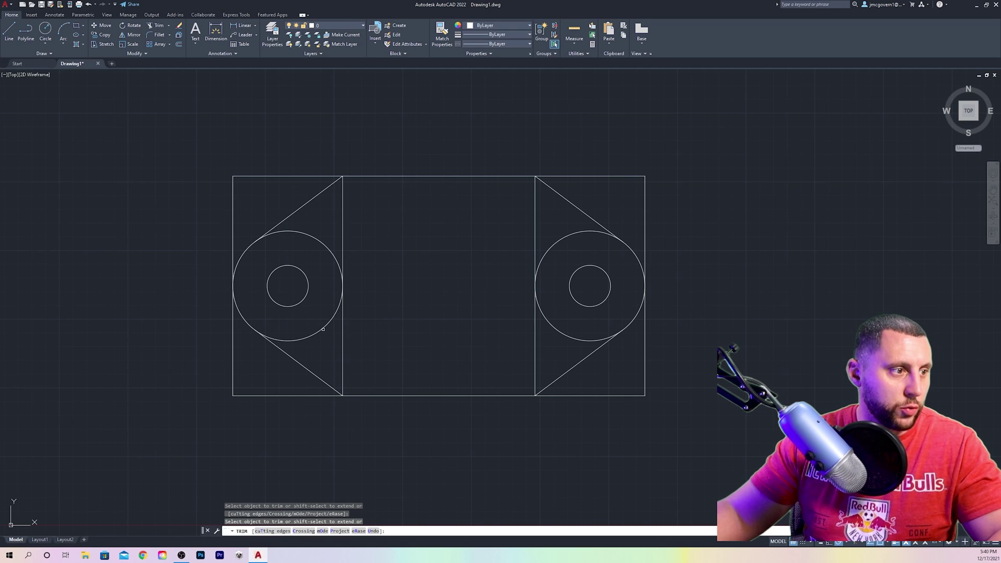
pyautogui.click(296, 196)
pyautogui.click(284, 166)
pyautogui.click(258, 183)
pyautogui.click(222, 208)
pyautogui.click(212, 360)
pyautogui.click(241, 407)
# - Trim away the rectangle's right corners and the inner arc of the large right circle
pyautogui.click(572, 398)
pyautogui.click(615, 448)
pyautogui.click(661, 360)
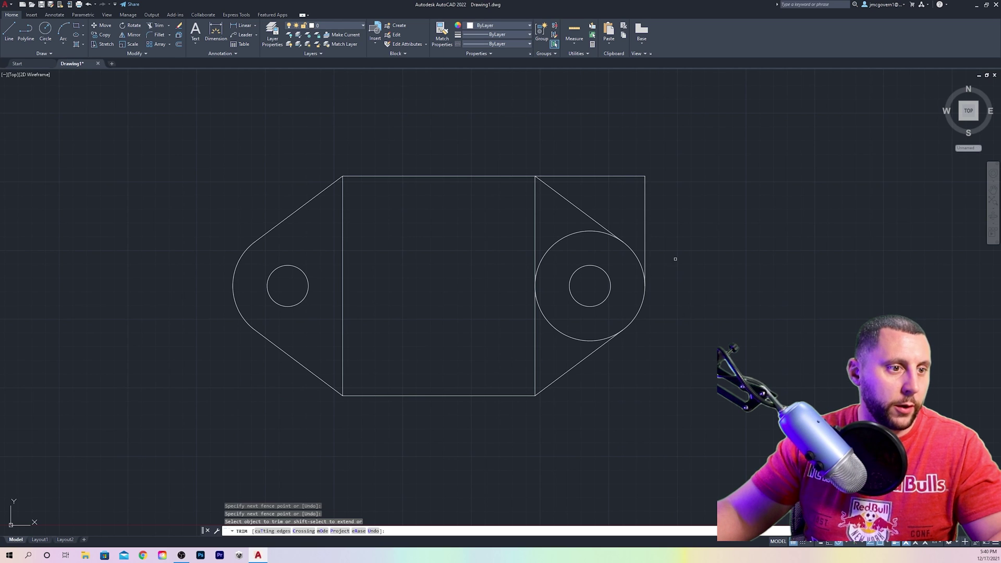
pyautogui.click(673, 234)
pyautogui.press('Escape')
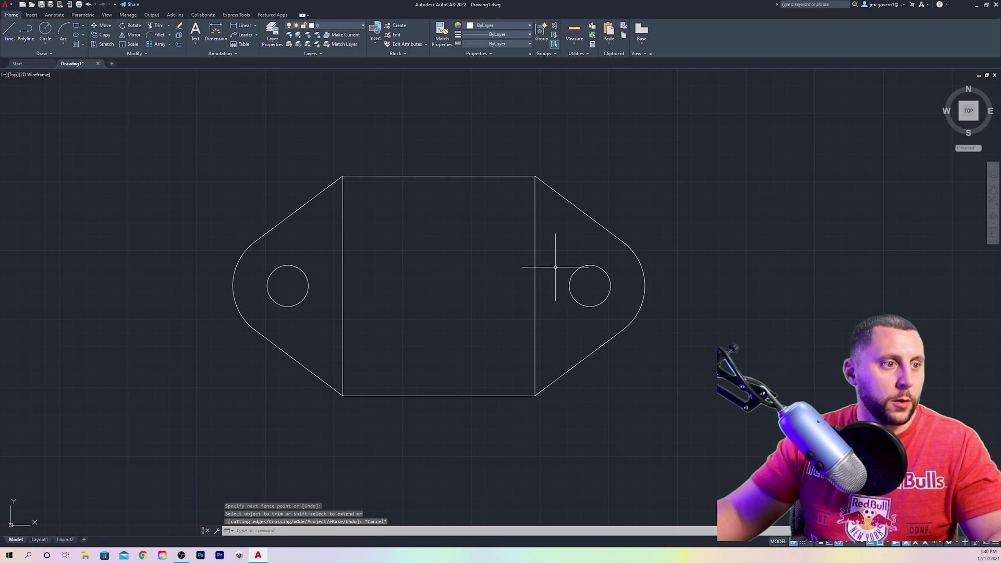
# - Delete the two remaining vertical lines inside the plate outline
pyautogui.click(556, 264)
pyautogui.click(342, 289)
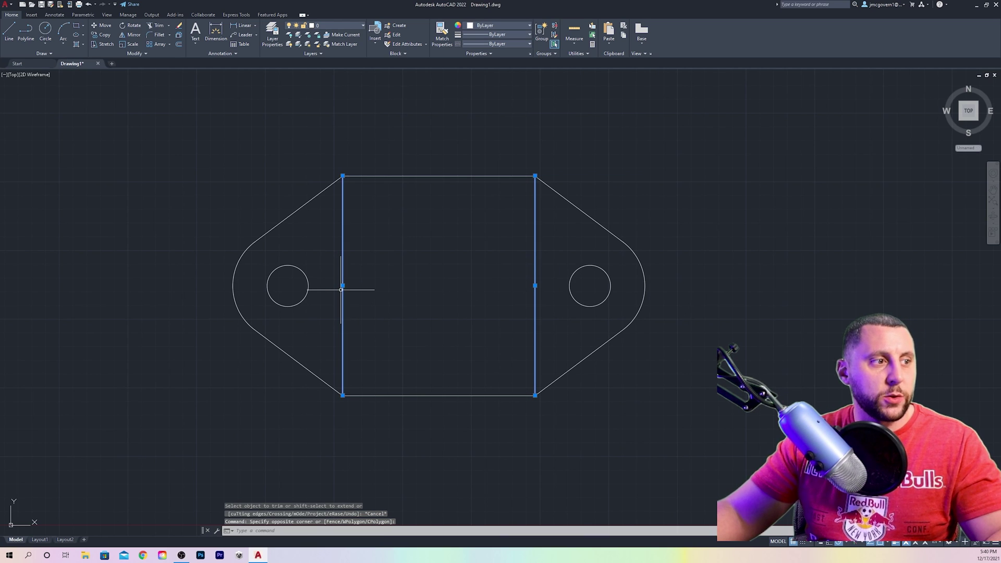
pyautogui.press('Delete')
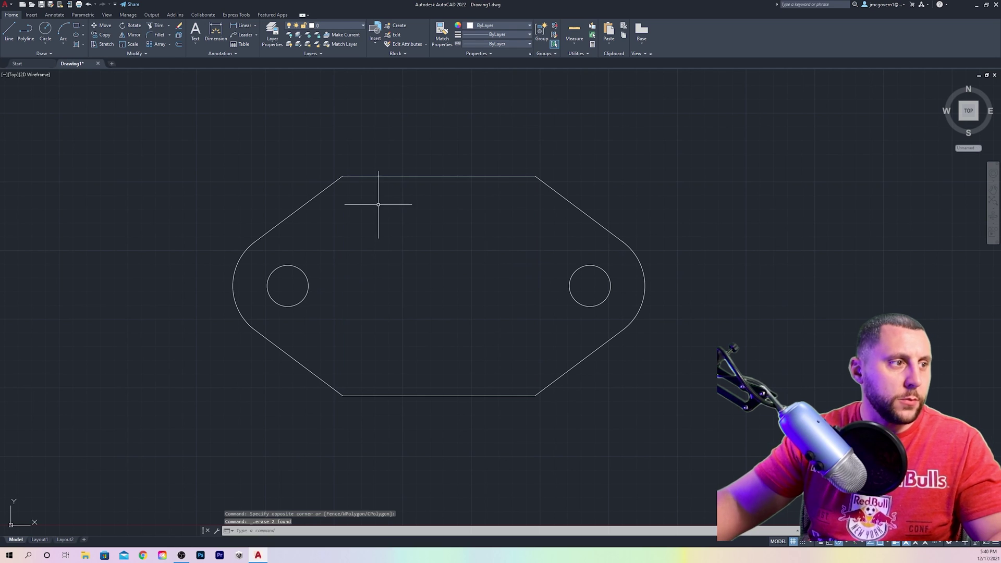
# - Join all the lines and arcs of the plate's outer outline into a single polyline
pyautogui.click(373, 188)
pyautogui.click(299, 152)
pyautogui.click(275, 179)
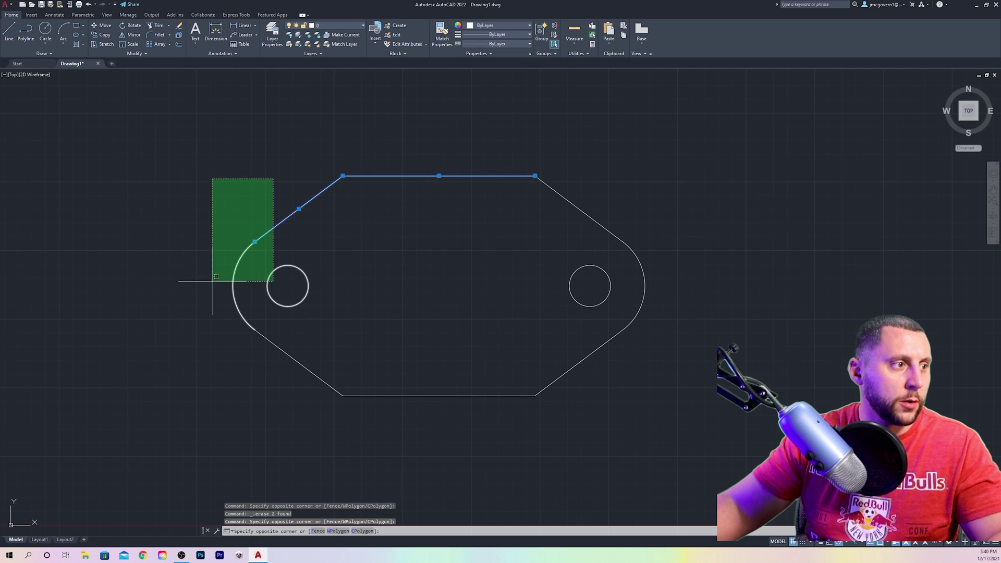
pyautogui.click(214, 282)
pyautogui.click(291, 318)
pyautogui.click(243, 355)
pyautogui.click(385, 379)
pyautogui.click(366, 426)
pyautogui.keyDown('shift'); pyautogui.click(329, 335); pyautogui.keyUp('shift')
pyautogui.keyDown('shift'); pyautogui.click(294, 278); pyautogui.keyUp('shift')
pyautogui.click(567, 361)
pyautogui.click(544, 404)
pyautogui.click(667, 314)
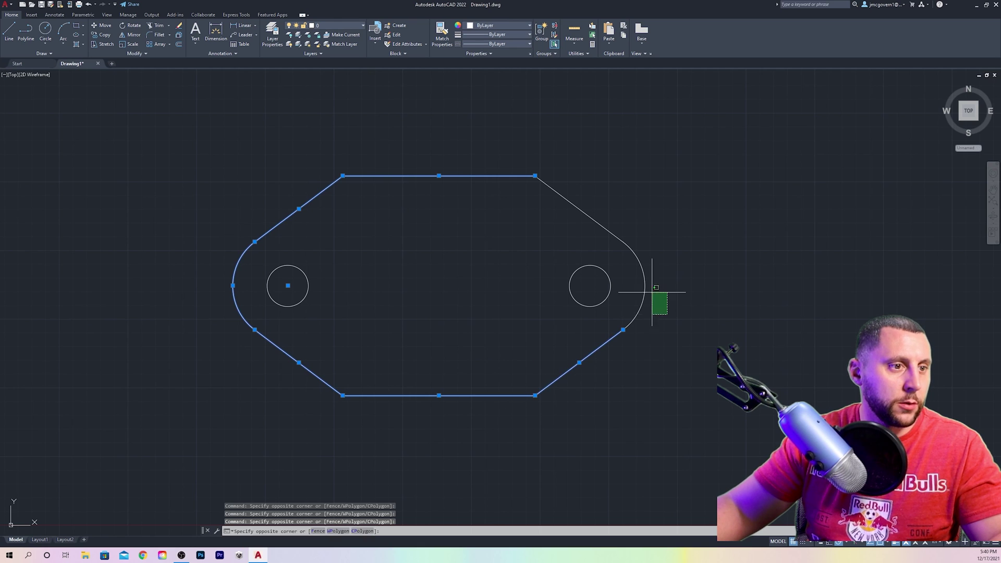
pyautogui.click(636, 274)
pyautogui.click(617, 218)
pyautogui.click(579, 233)
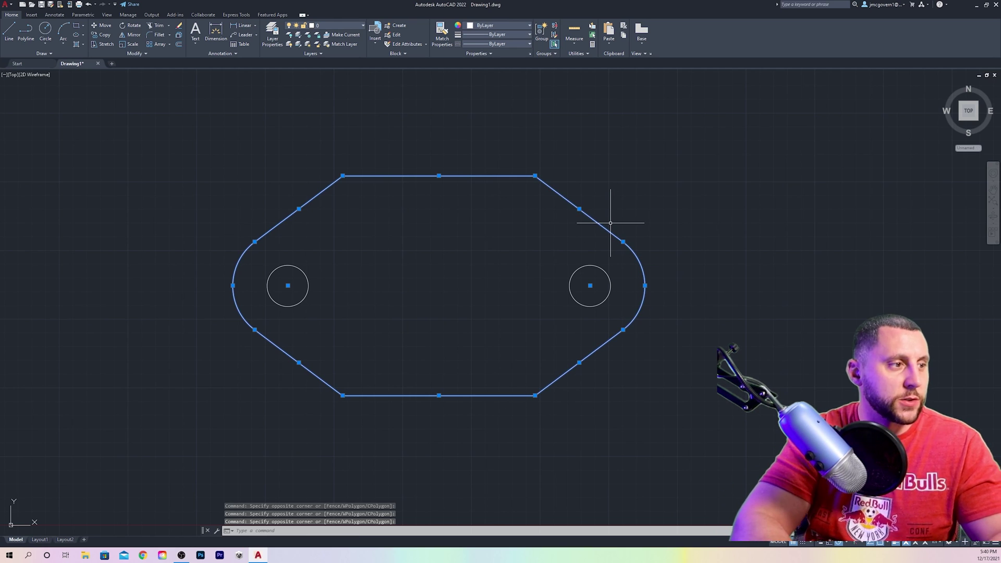
pyautogui.write('j')
pyautogui.press('Return')
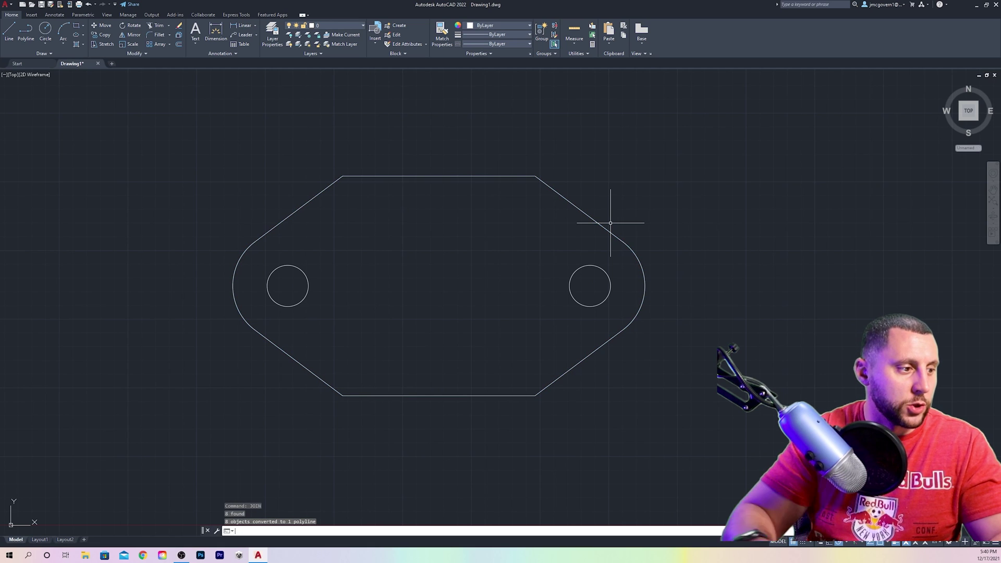
# - In an isometric view, extrude the plate outline and both hole circles by -2
pyautogui.click(981, 122)
pyautogui.scroll(3, 648, 402)
pyautogui.moveTo(648, 402); pyautogui.dragTo(529, 308, button='middle')
pyautogui.click(579, 273)
pyautogui.click(376, 399)
pyautogui.click(417, 236)
pyautogui.click(384, 289)
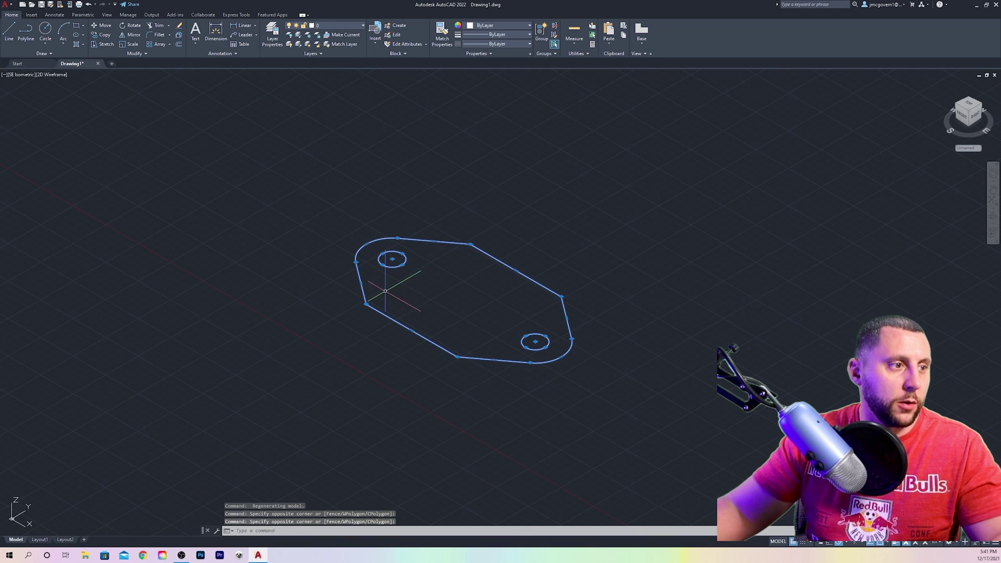
pyautogui.write('ext')
pyautogui.press('Return')
pyautogui.write('-2')
pyautogui.press('Return')
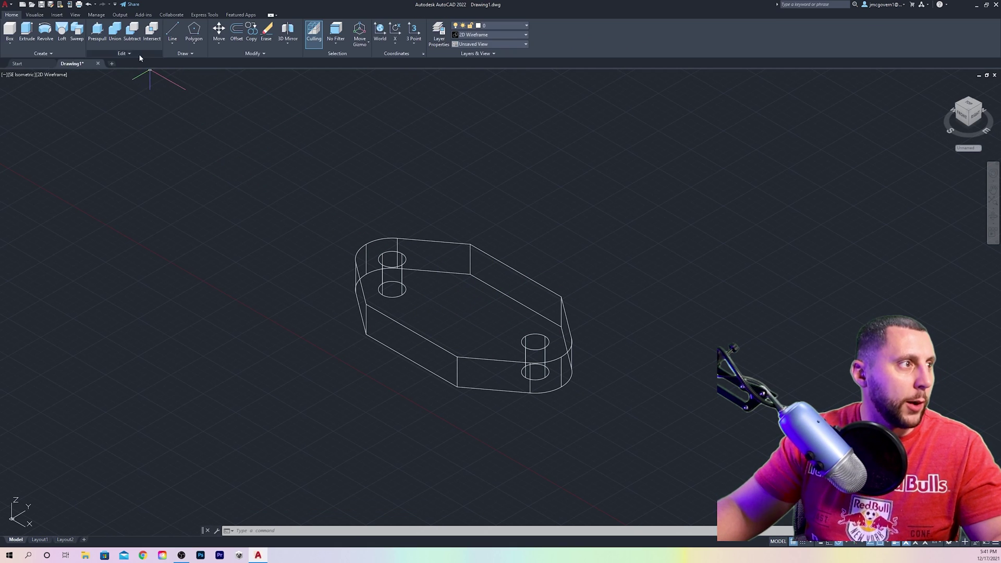
# - Subtract the two hole cylinders from the base plate solid
pyautogui.click(132, 30)
pyautogui.click(405, 242)
pyautogui.press('Return')
pyautogui.click(416, 264)
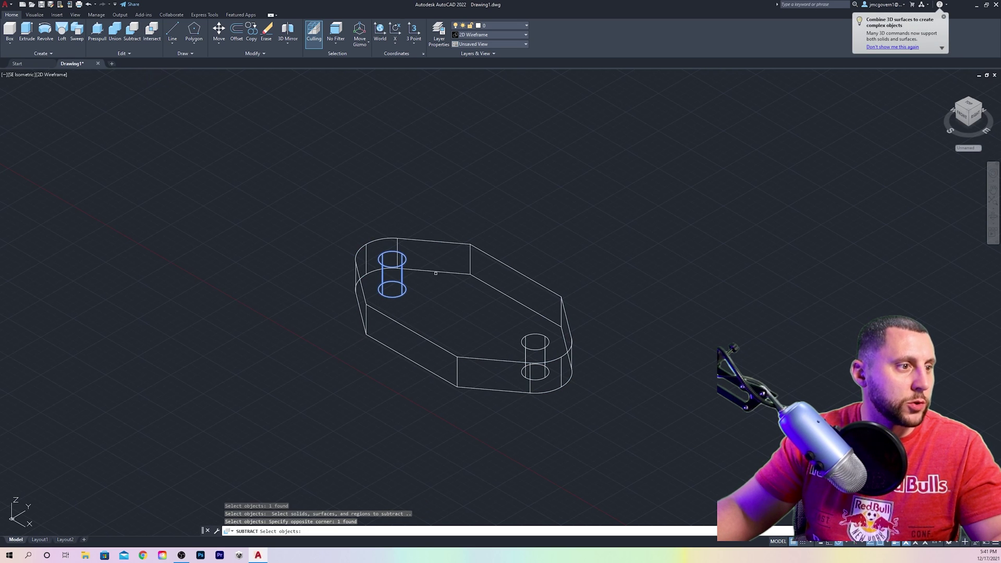
pyautogui.click(541, 335)
pyautogui.press('Return')
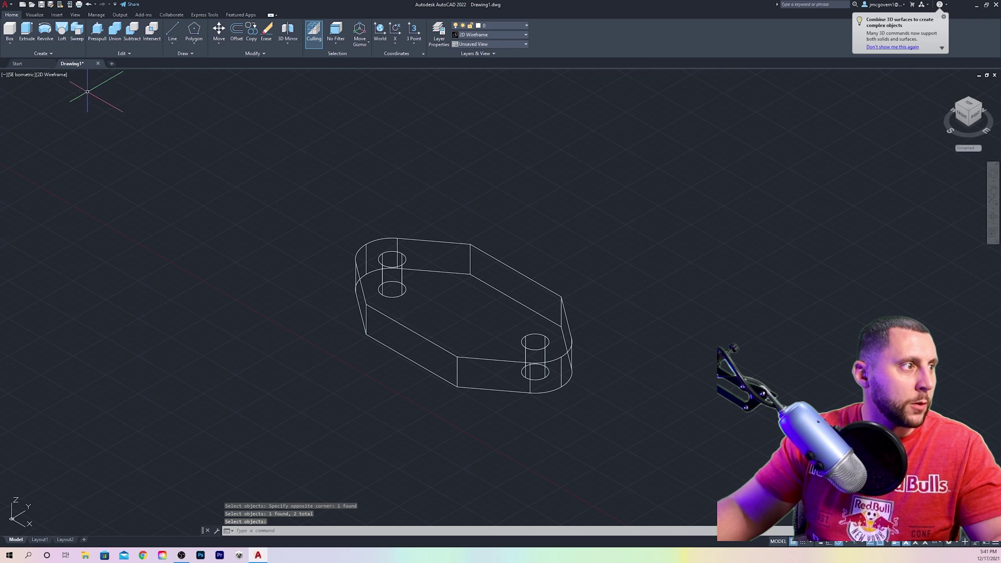
# - Show the plate in the Conceptual visual style and undo that style change
pyautogui.click(52, 75)
pyautogui.click(67, 103)
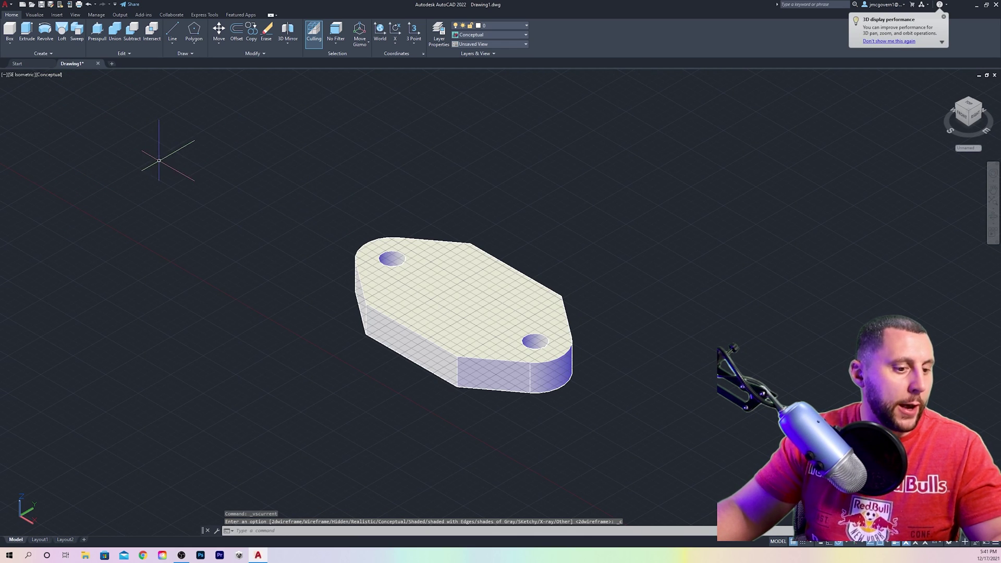
pyautogui.hotkey('ctrl', 'z')
# - Move the base plate solid straight upward by a freehand distance
pyautogui.click(519, 217)
pyautogui.click(442, 279)
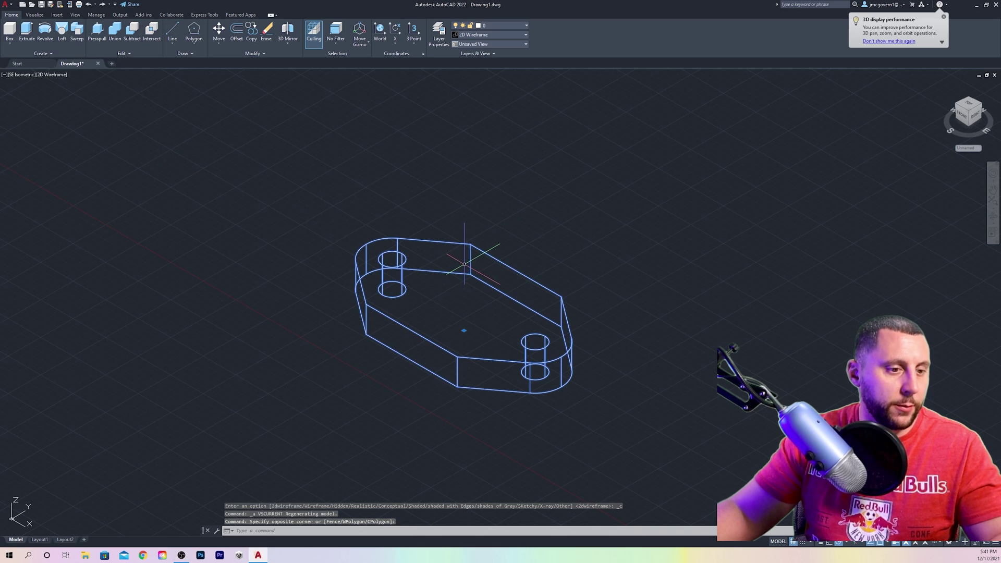
pyautogui.write('m')
pyautogui.press('Return')
pyautogui.click(588, 328)
pyautogui.click(585, 186)
# - Draw a rectangle 2 units wide across the full depth of the plate's top face, starting at its left front corner
pyautogui.moveTo(457, 176); pyautogui.dragTo(433, 318, button='middle')
pyautogui.scroll(5, 595, 341)
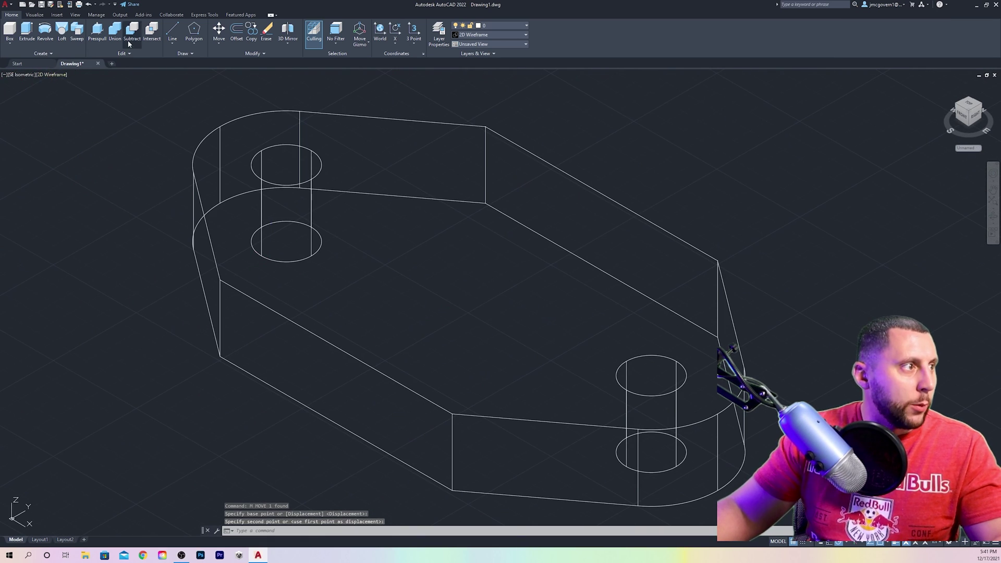
pyautogui.click(173, 43)
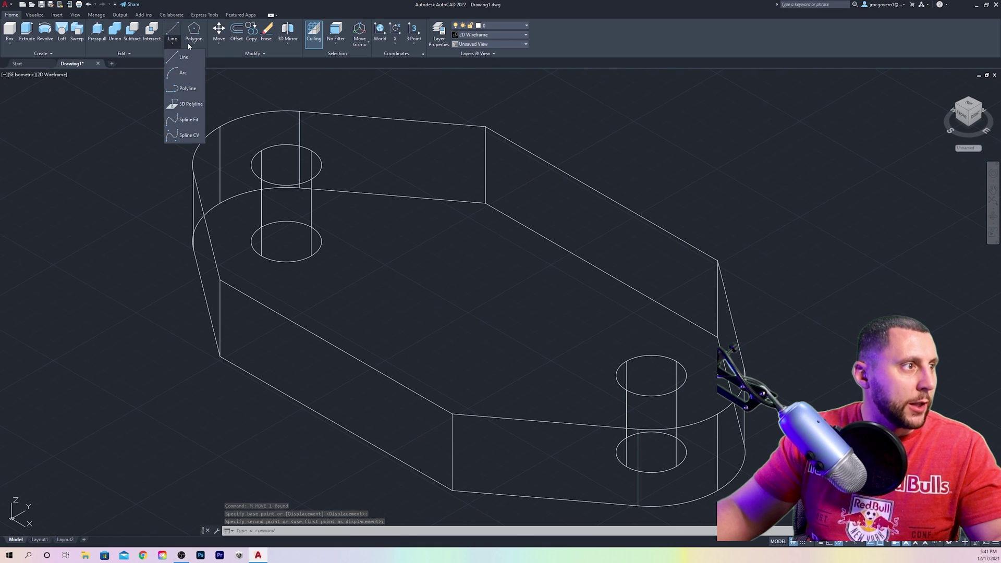
pyautogui.click(193, 44)
pyautogui.click(197, 57)
pyautogui.click(220, 280)
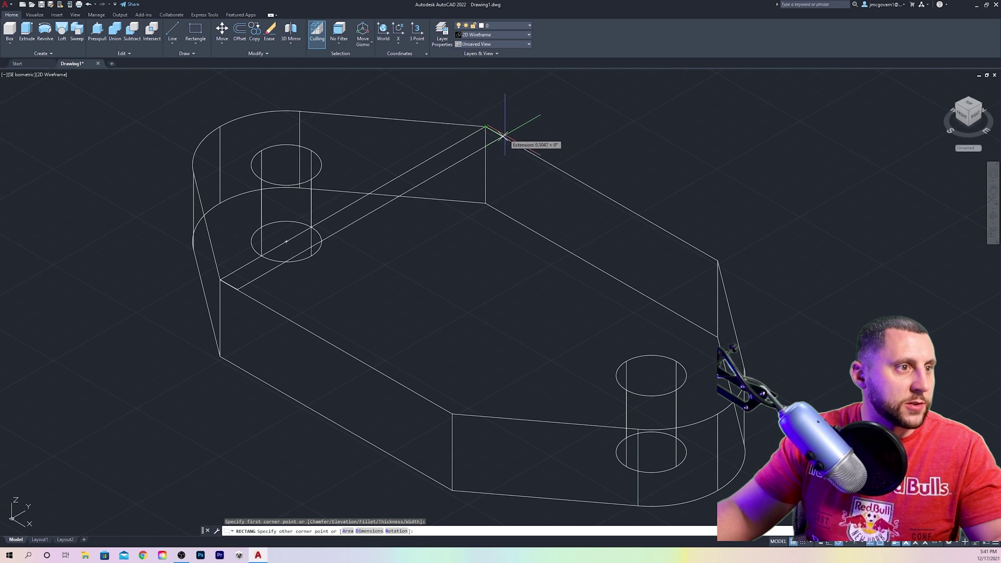
pyautogui.write('2')
pyautogui.press('Return')
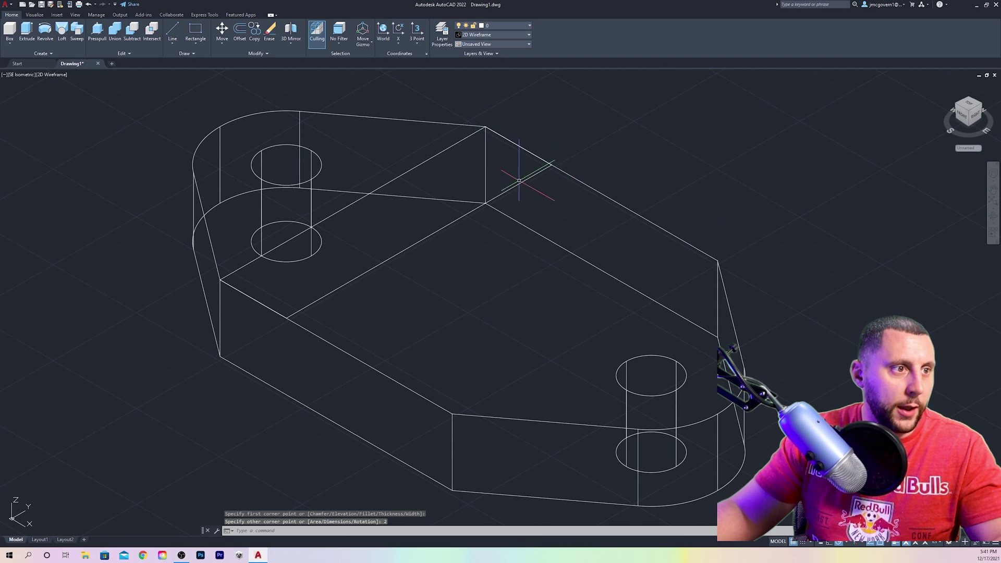
# - Draw a closed 2 by 8 polyline strip across the opposite end of the top face, starting at its front corner
pyautogui.click(175, 45)
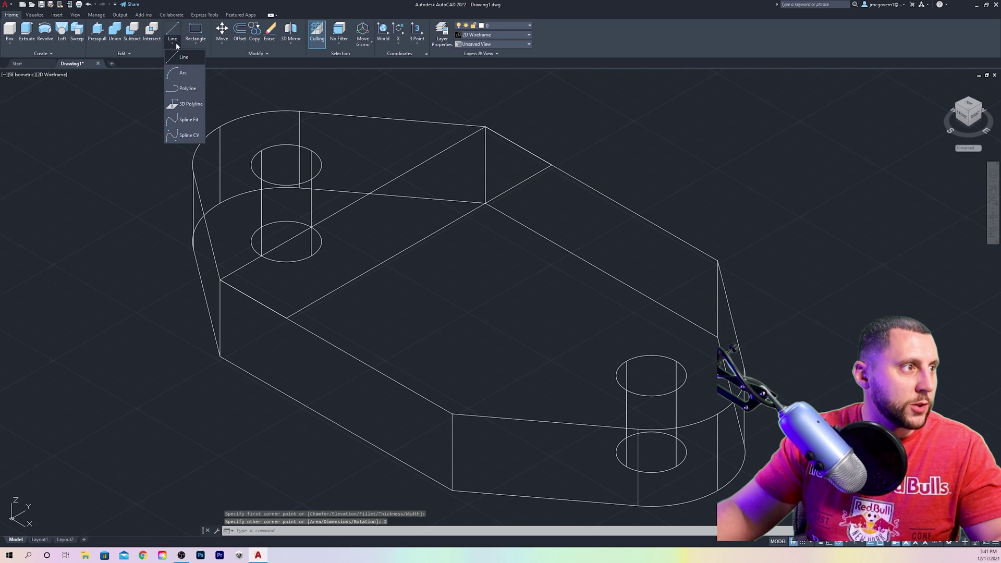
pyautogui.click(187, 88)
pyautogui.click(453, 414)
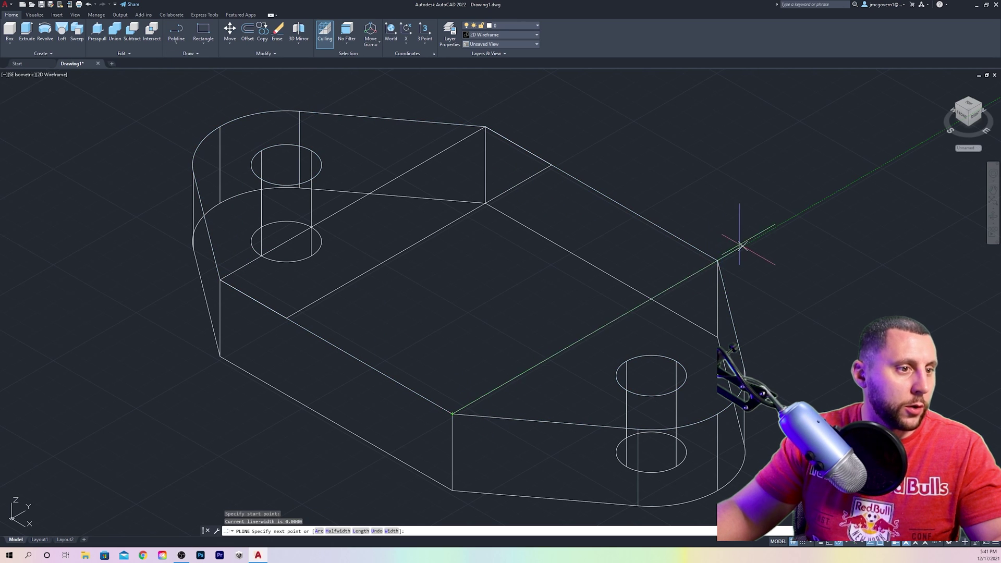
pyautogui.click(719, 259)
pyautogui.write('2')
pyautogui.press('Return')
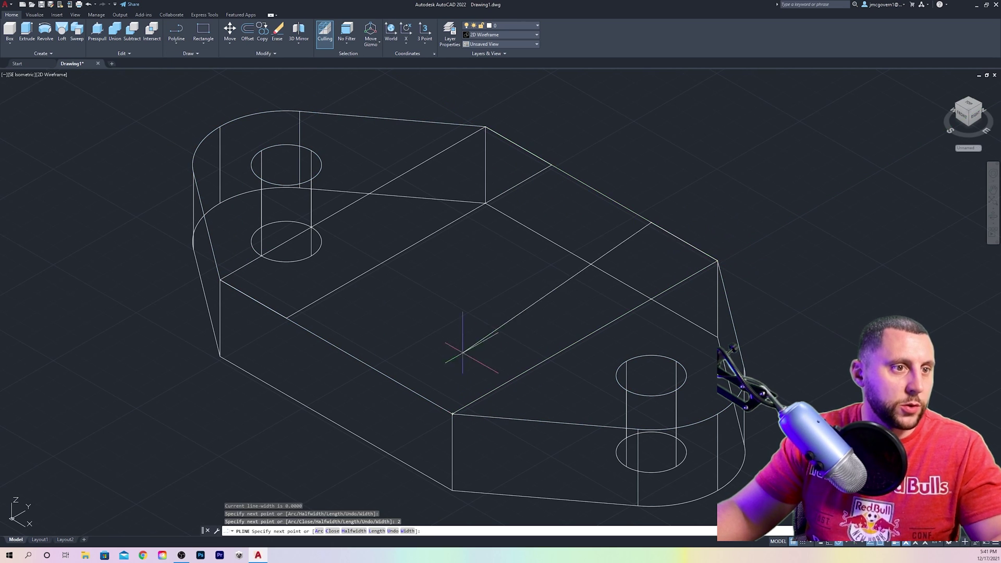
pyautogui.write('4')
pyautogui.press('Return')
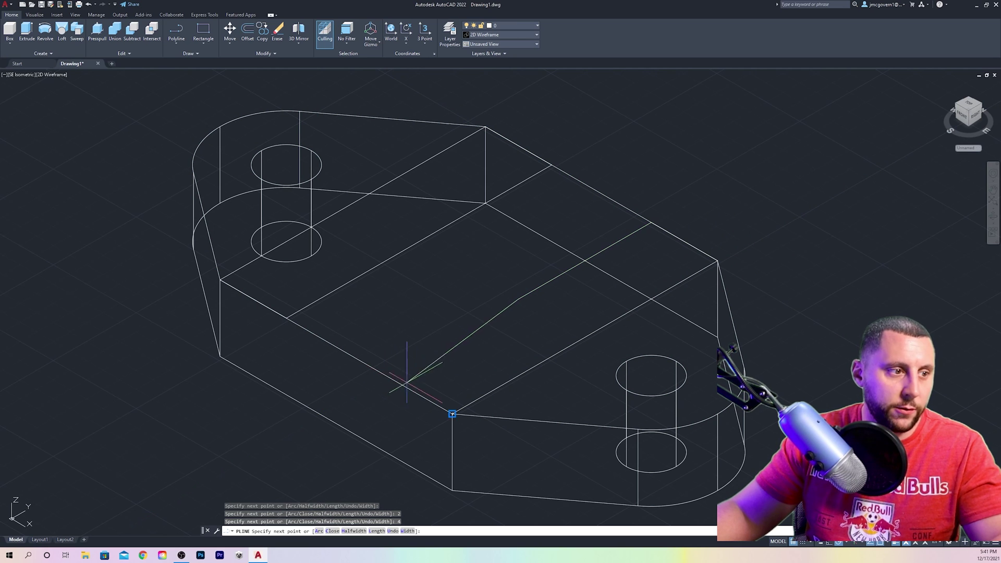
pyautogui.hotkey('ctrl', 'z')
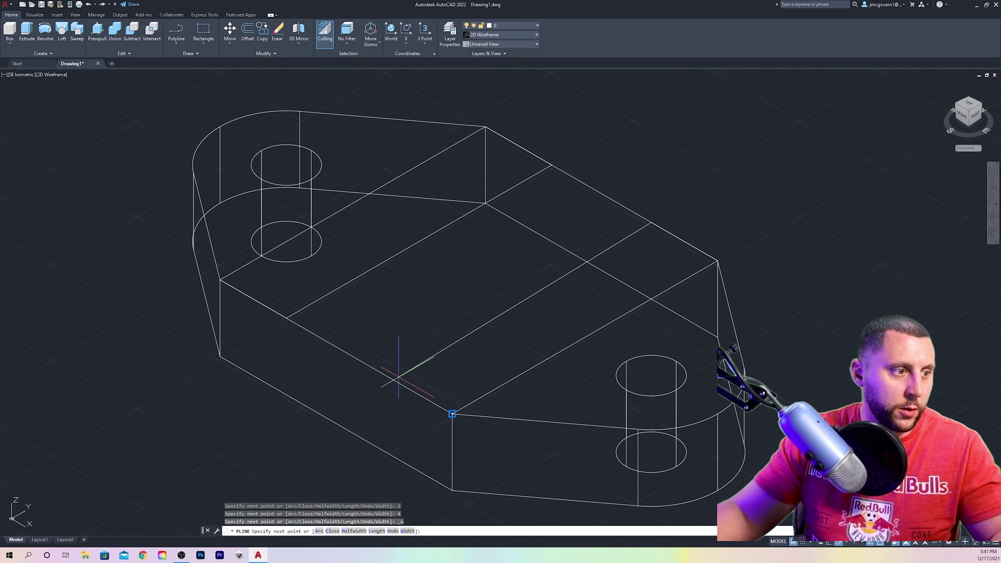
pyautogui.press('Return')
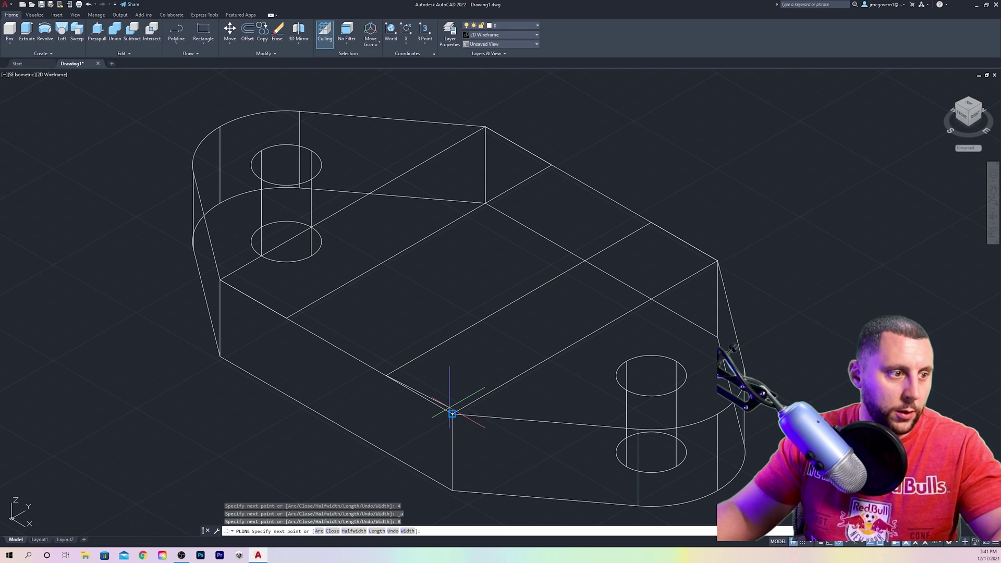
pyautogui.press('Escape')
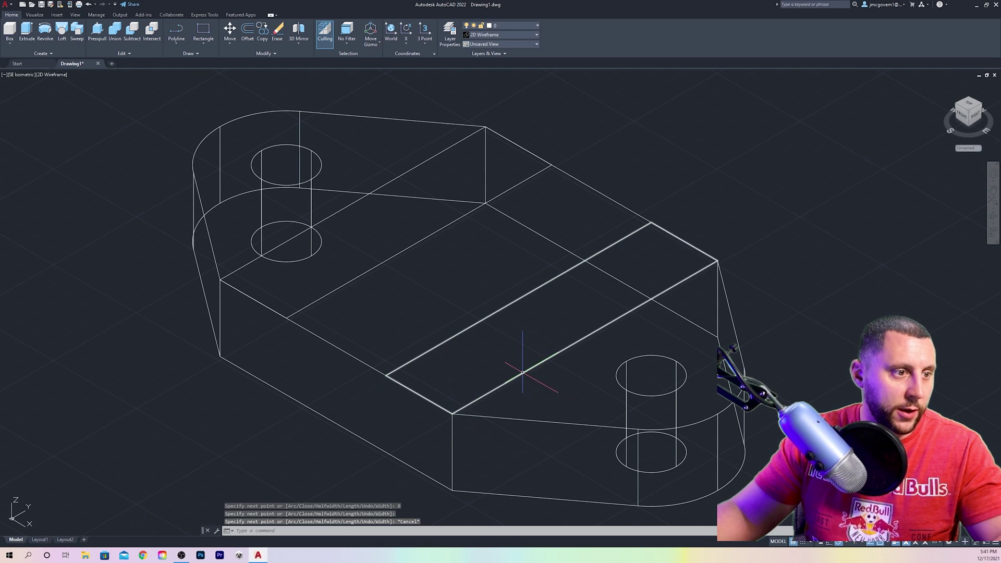
pyautogui.click(526, 370)
pyautogui.scroll(-2, 524, 355)
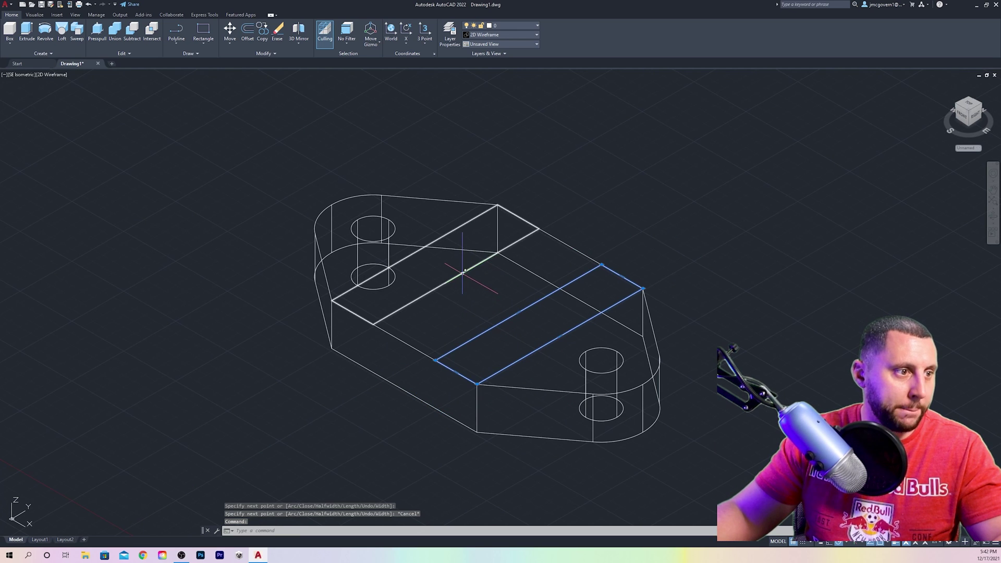
pyautogui.click(462, 273)
pyautogui.scroll(-4, 479, 277)
pyautogui.moveTo(397, 283); pyautogui.dragTo(662, 352, button='middle')
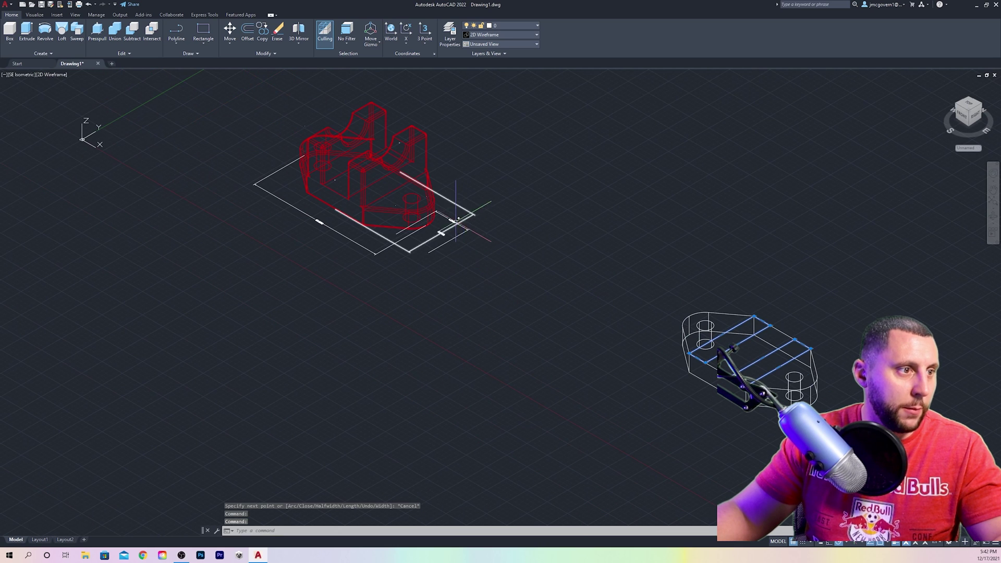
pyautogui.press('Escape')
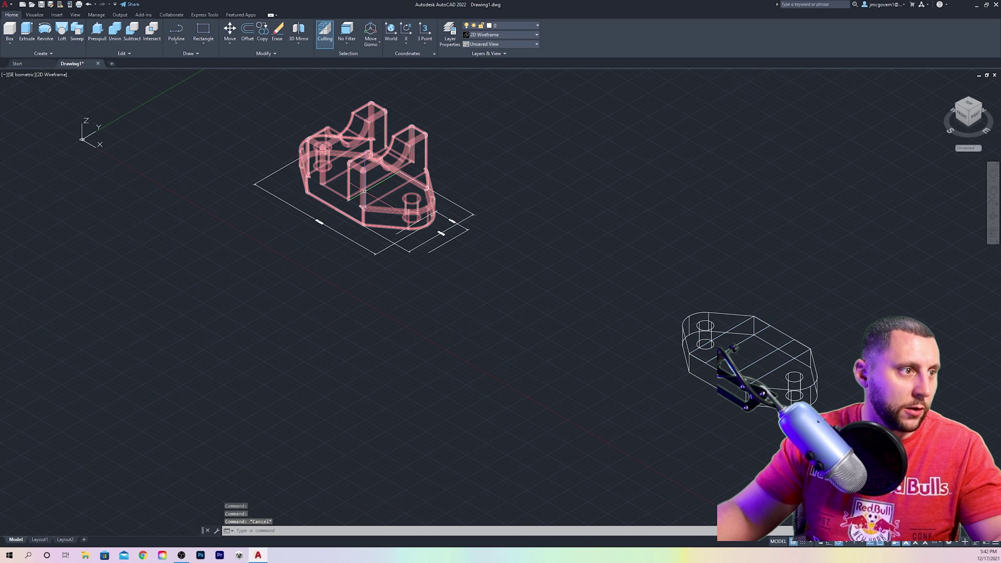
# - In the Front view, add a linear dimension for the red reference part's overall height
pyautogui.click(11, 77)
pyautogui.click(30, 128)
pyautogui.press('Return')
pyautogui.scroll(2, 163, 249)
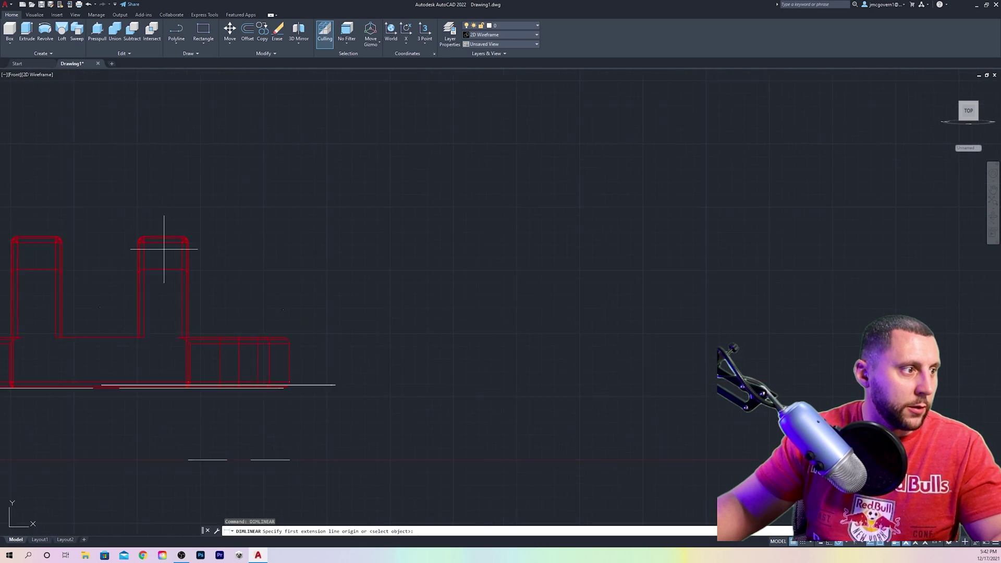
pyautogui.click(159, 195)
pyautogui.scroll(-5, 181, 206)
pyautogui.scroll(6, 264, 354)
pyautogui.click(316, 353)
pyautogui.scroll(-5, 313, 346)
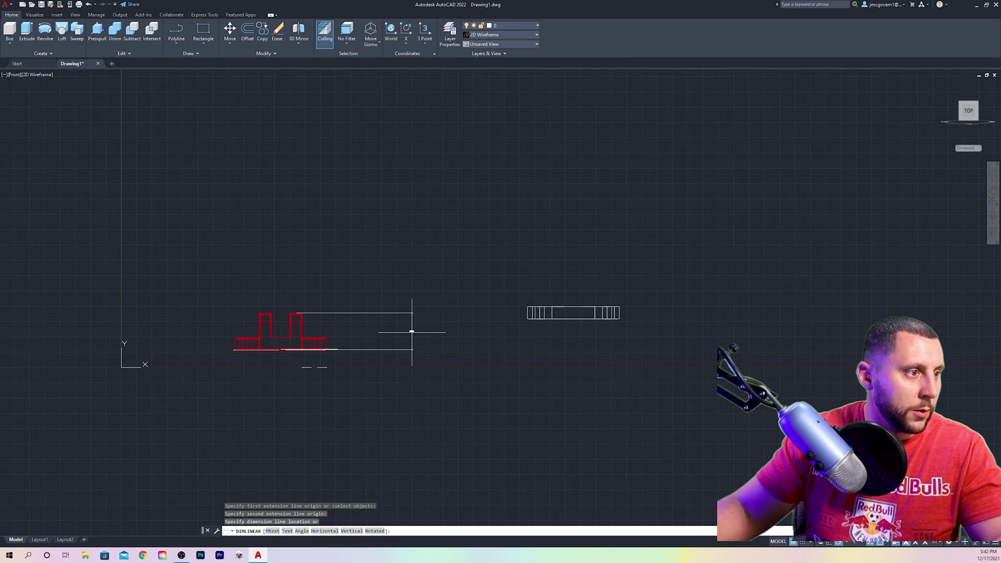
pyautogui.click(424, 330)
pyautogui.scroll(6, 427, 326)
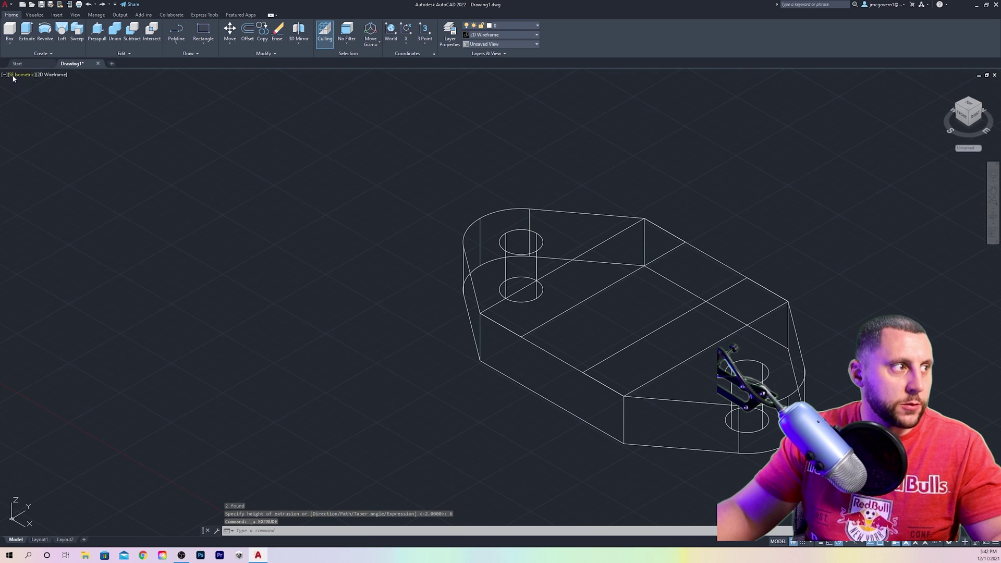
# - Return to an isometric view and extrude both strip profiles on the plate's top face upward by 4
pyautogui.click(16, 75)
pyautogui.click(31, 93)
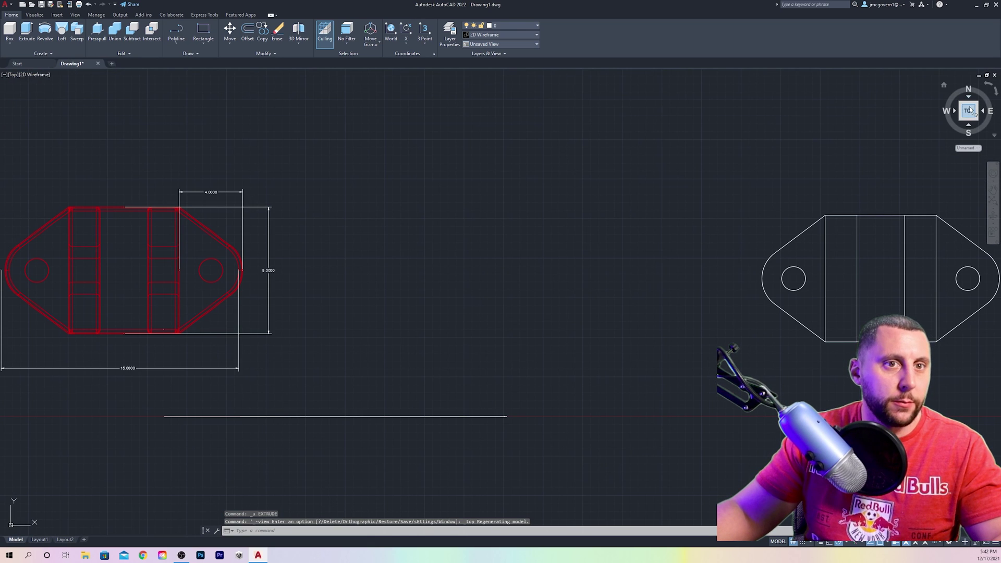
pyautogui.click(978, 122)
pyautogui.scroll(5, 662, 351)
pyautogui.click(659, 360)
pyautogui.click(548, 278)
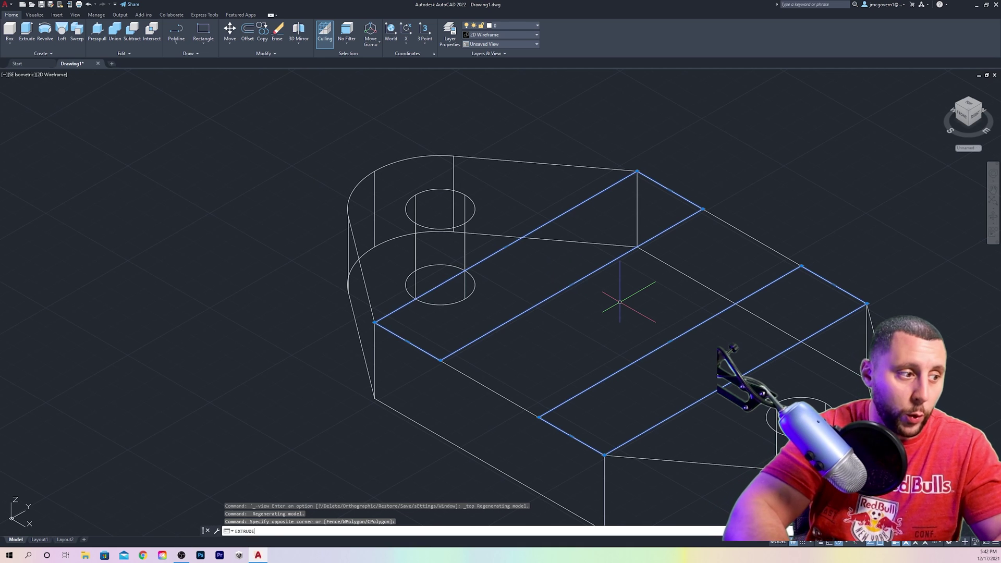
pyautogui.press('Return')
pyautogui.write('4')
pyautogui.press('Return')
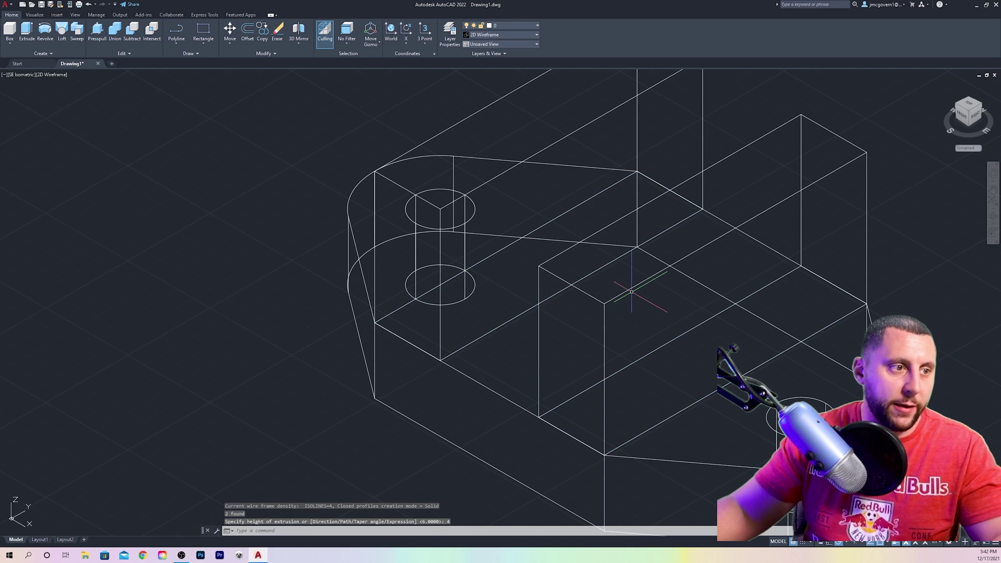
# - In the Right view, move the new plate and uprights horizontally clear of the red reference part
pyautogui.click(25, 77)
pyautogui.click(46, 119)
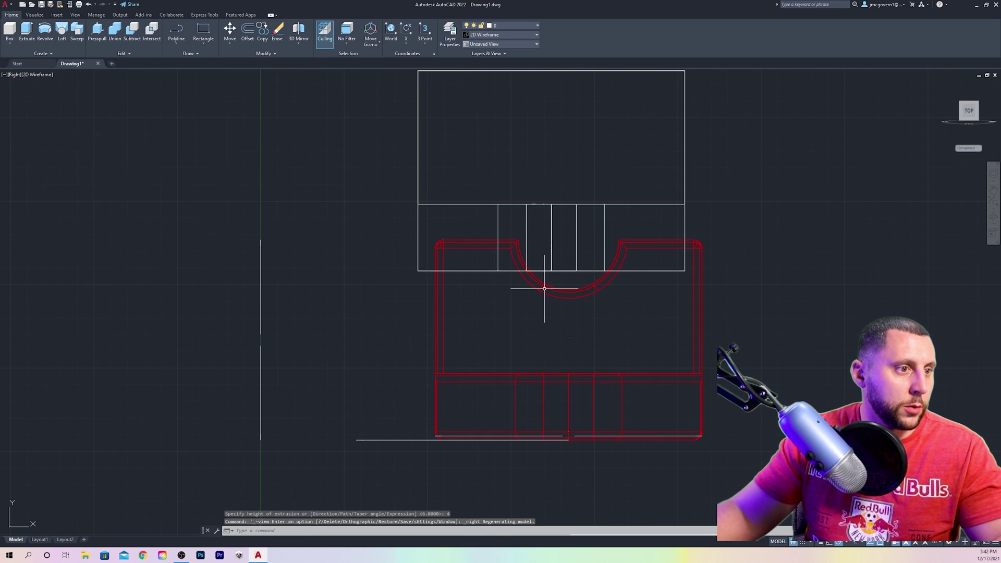
pyautogui.click(551, 216)
pyautogui.click(412, 143)
pyautogui.scroll(-4, 460, 151)
pyautogui.write('m')
pyautogui.press('Return')
pyautogui.click(451, 183)
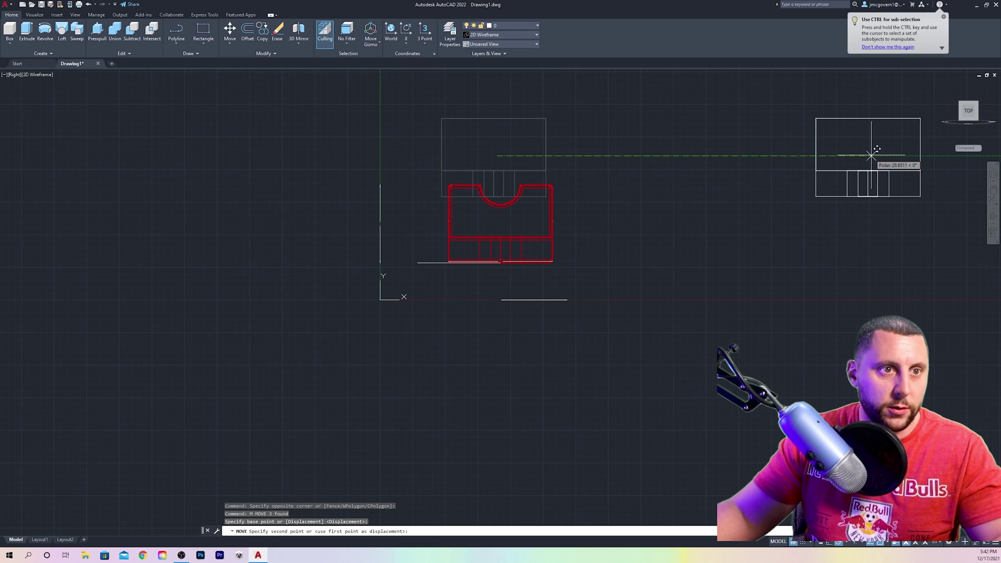
pyautogui.moveTo(826, 184); pyautogui.dragTo(353, 329, button='middle')
# - Measure the diameter of the semicircular notch in the reference part's upright without keeping the dimension
pyautogui.scroll(2, 356, 324)
pyautogui.scroll(2, 411, 308)
pyautogui.scroll(-4, 406, 310)
pyautogui.moveTo(121, 331); pyautogui.dragTo(215, 318, button='middle')
pyautogui.scroll(8, 172, 320)
pyautogui.moveTo(275, 234); pyautogui.dragTo(623, 213, button='middle')
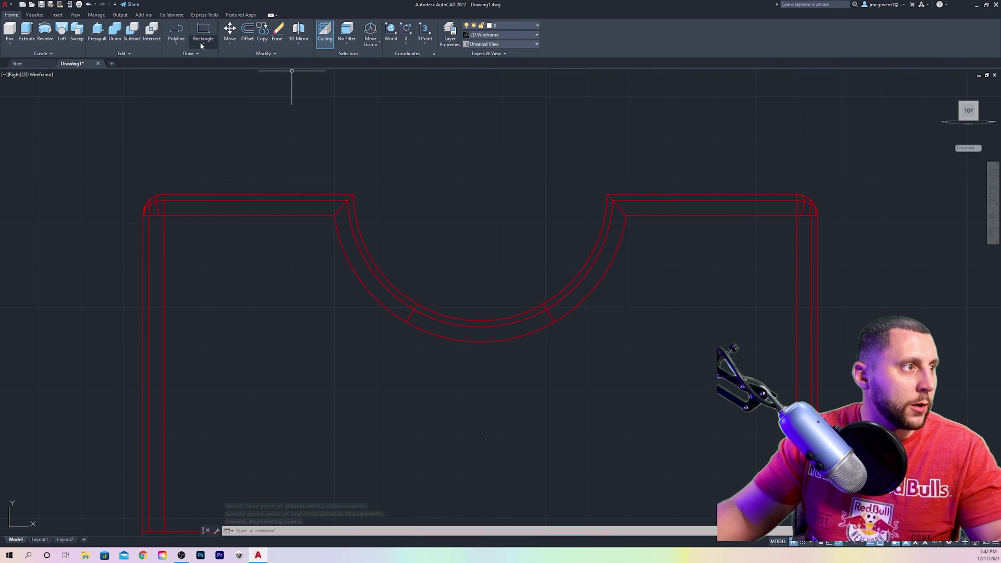
pyautogui.write('DI')
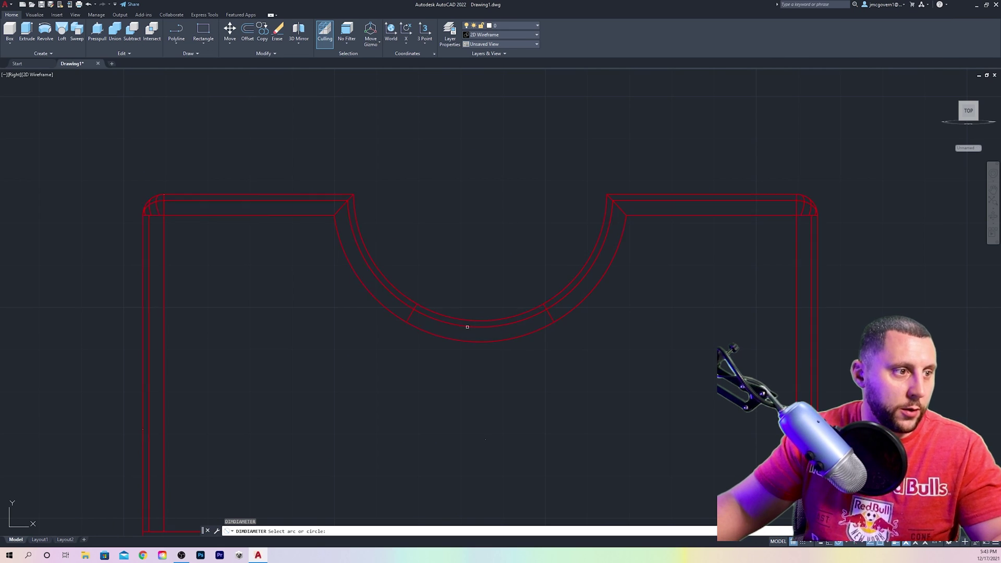
pyautogui.click(467, 333)
pyautogui.press('Escape')
# - Draw a circle of radius 1.5 centred on the midpoint of the new upright's top edge in the Right view
pyautogui.scroll(-6, 554, 226)
pyautogui.moveTo(779, 256); pyautogui.dragTo(212, 263, button='middle')
pyautogui.moveTo(564, 269); pyautogui.dragTo(477, 336, button='middle')
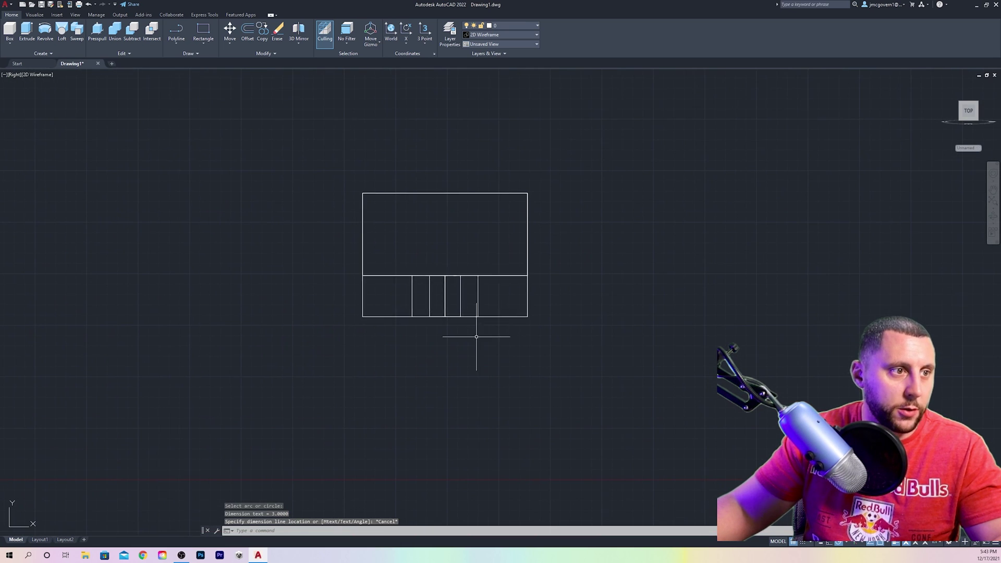
pyautogui.click(201, 45)
pyautogui.click(211, 88)
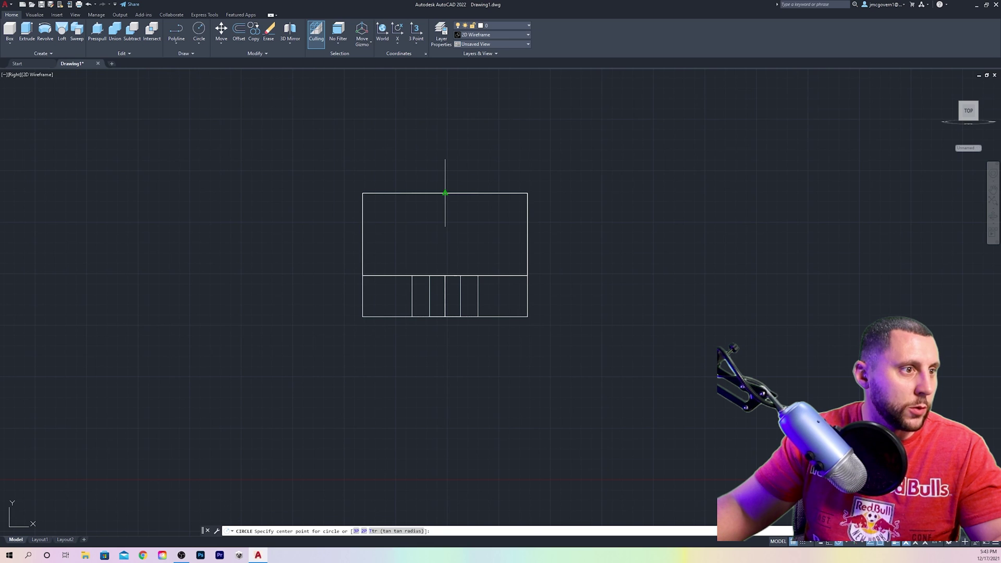
pyautogui.click(445, 193)
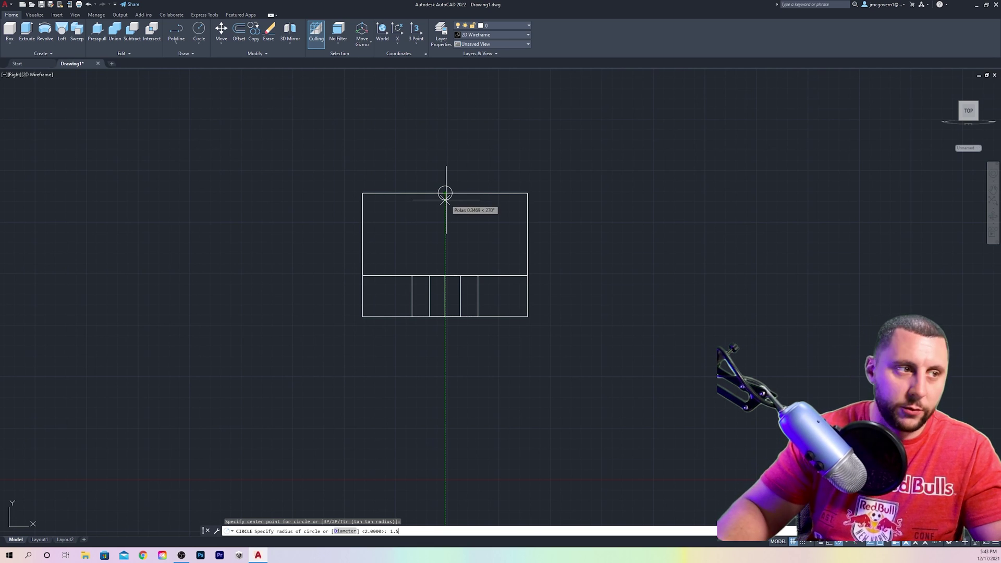
pyautogui.press('Return')
# - Orbit to a 3D view and extrude the circle into a long cylinder reaching past both uprights
pyautogui.moveTo(444, 198)
pyautogui.keyDown('shift'); pyautogui.mouseDown(button='middle')
pyautogui.moveTo(442, 235)
pyautogui.moveTo(396, 211)
pyautogui.mouseUp(button='middle'); pyautogui.keyUp('shift')
pyautogui.click(396, 211)
pyautogui.click(436, 170)
pyautogui.write('EXTR')
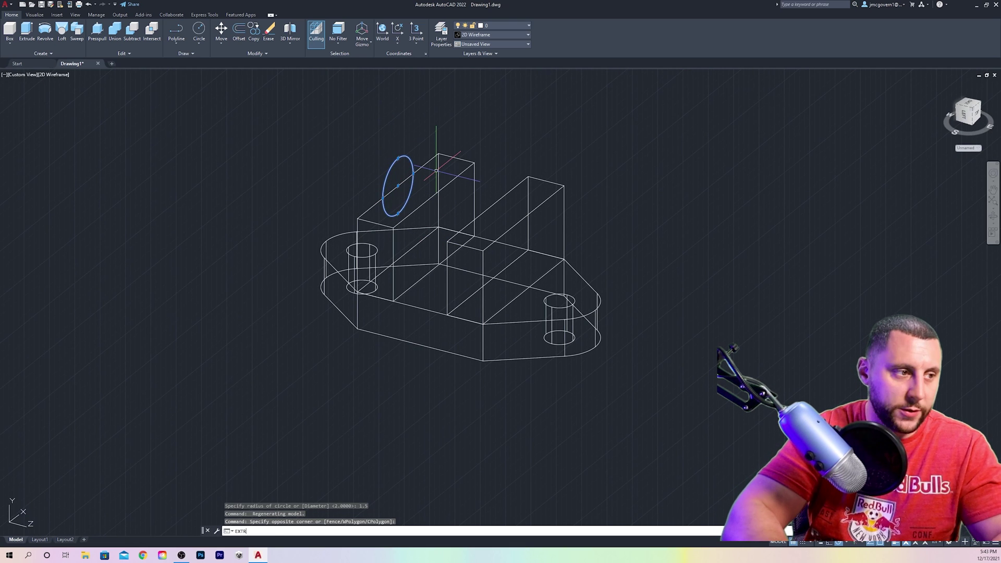
pyautogui.press('Return')
pyautogui.click(698, 247)
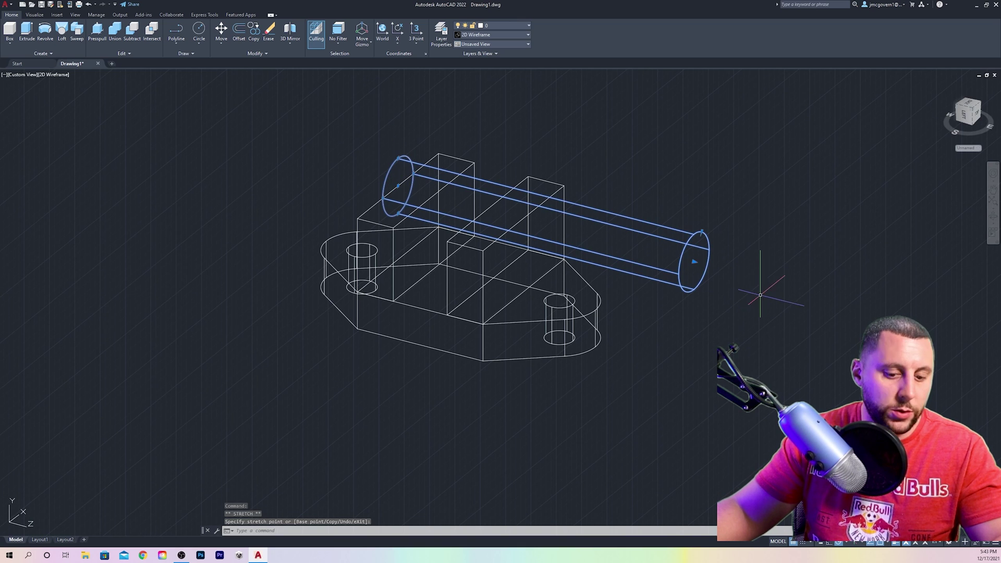
# - Move the cylinder back along its axis so that it extends beyond the outer faces of both uprights
pyautogui.write('M')
pyautogui.press('Return')
pyautogui.click(849, 299)
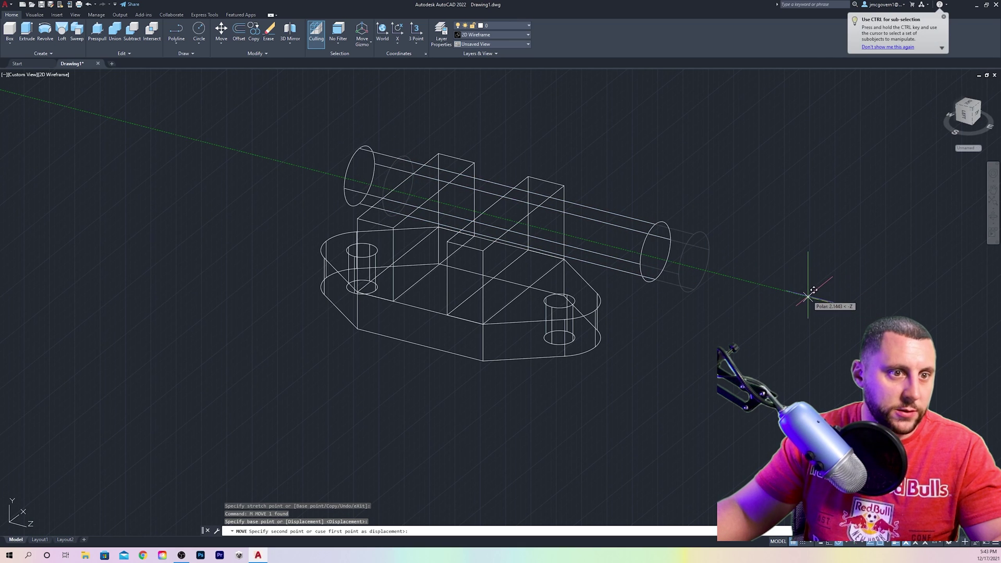
pyautogui.click(801, 294)
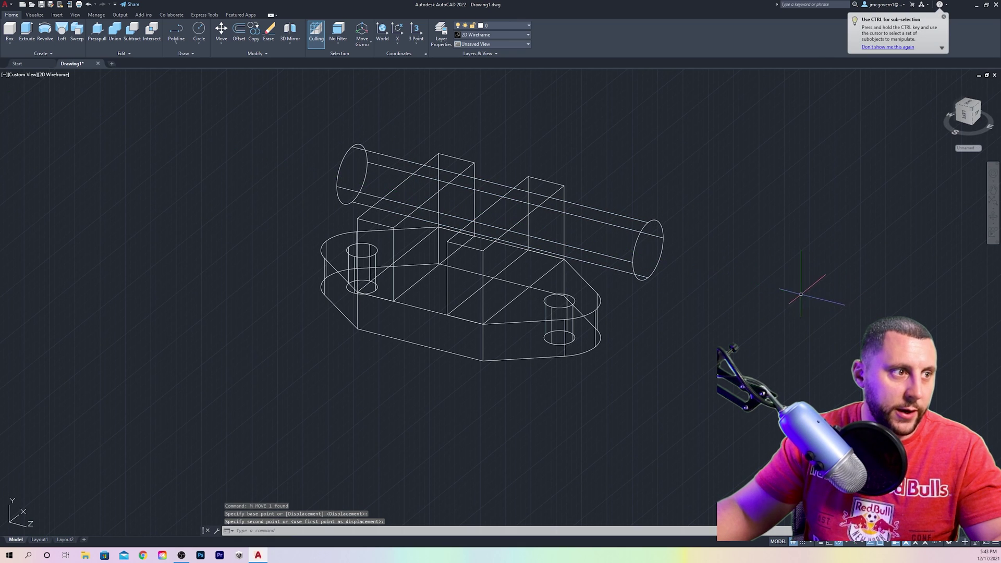
# - Subtract the cylinder from both uprights to cut their semicircular notches
pyautogui.keyDown('shift'); pyautogui.moveTo(505, 268); pyautogui.dragTo(516, 246, button='middle'); pyautogui.keyUp('shift')
pyautogui.click(130, 33)
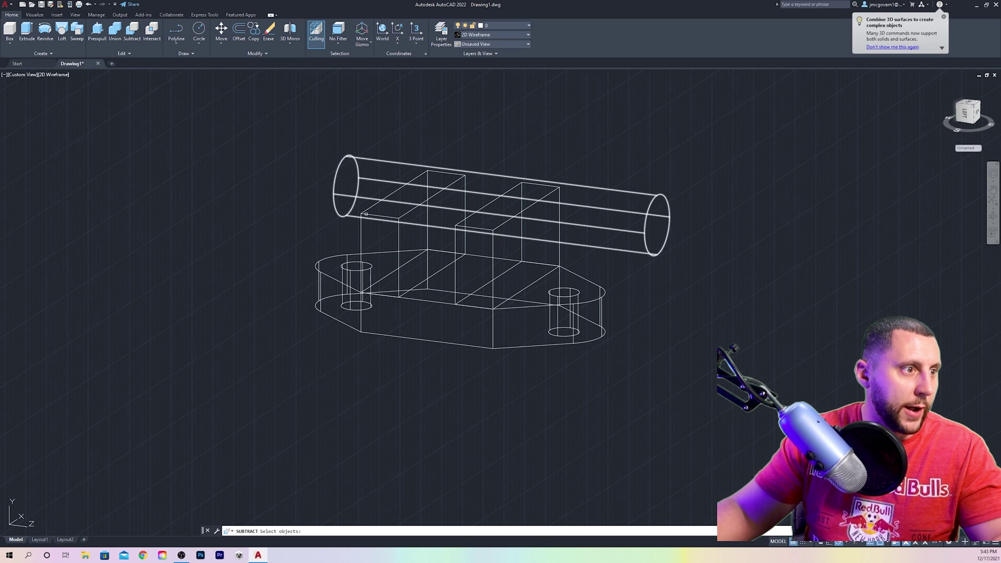
pyautogui.click(428, 219)
pyautogui.click(478, 228)
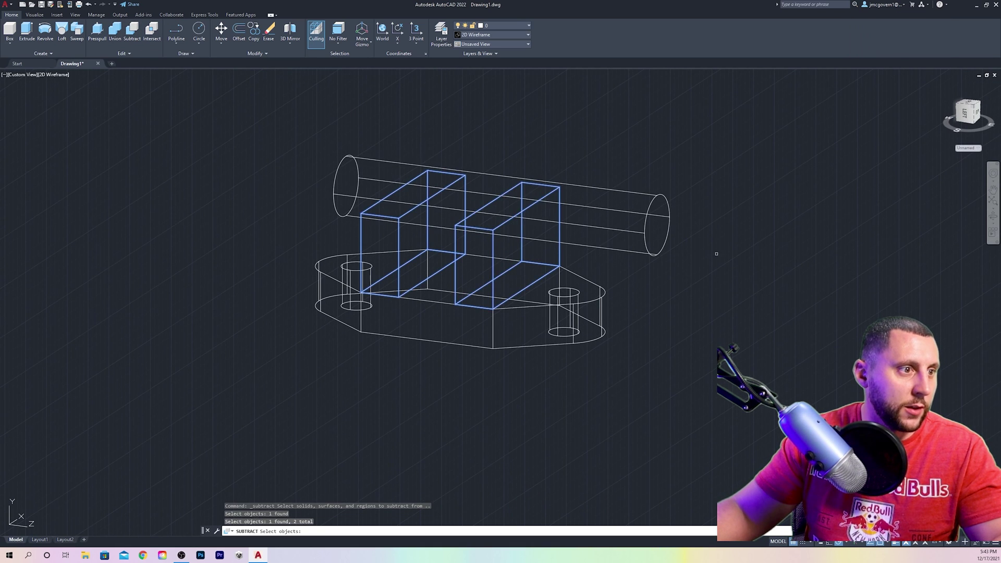
pyautogui.press('Return')
pyautogui.moveTo(681, 228); pyautogui.dragTo(637, 184)
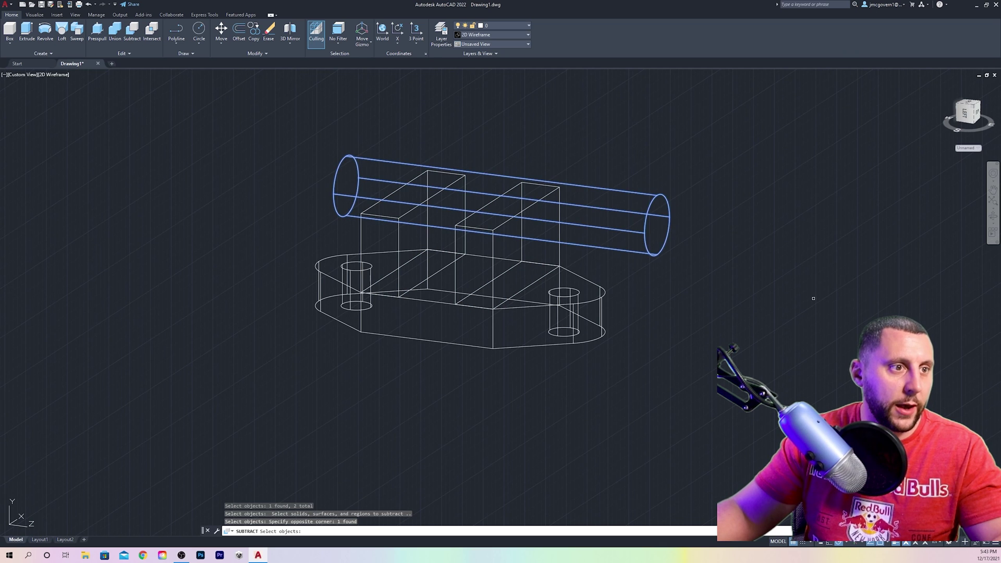
pyautogui.press('Return')
# - Apply the Conceptual visual style and compare the notched new part with the reference part
pyautogui.keyDown('shift'); pyautogui.moveTo(724, 263); pyautogui.dragTo(539, 263, button='middle'); pyautogui.keyUp('shift')
pyautogui.click(61, 75)
pyautogui.click(91, 103)
pyautogui.moveTo(365, 271)
pyautogui.keyDown('shift'); pyautogui.mouseDown(button='middle')
pyautogui.moveTo(467, 323)
pyautogui.moveTo(487, 314)
pyautogui.mouseUp(button='middle'); pyautogui.keyUp('shift')
pyautogui.scroll(-7, 487, 313)
pyautogui.moveTo(249, 233); pyautogui.dragTo(385, 243, button='middle')
pyautogui.scroll(6, 383, 243)
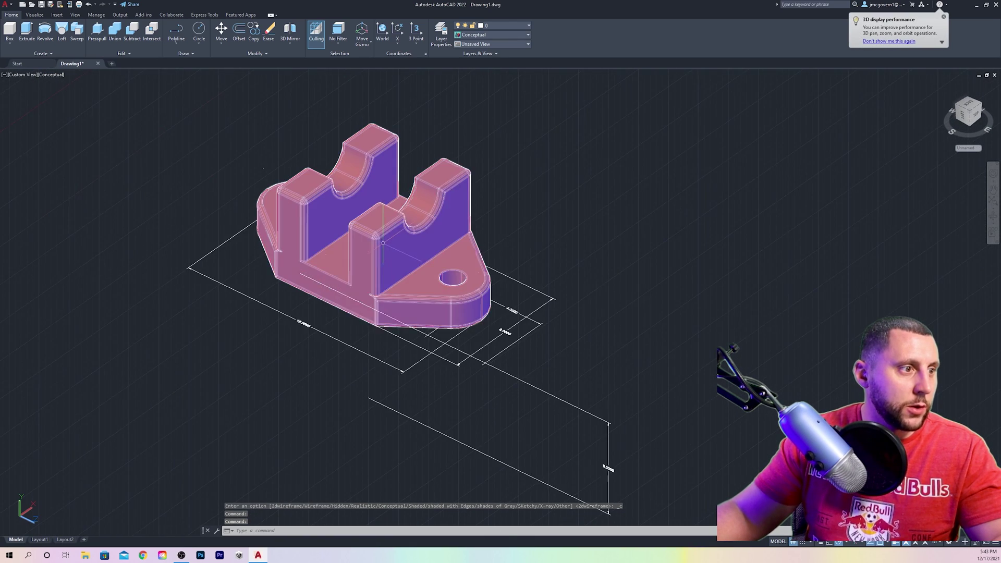
pyautogui.scroll(2, 383, 242)
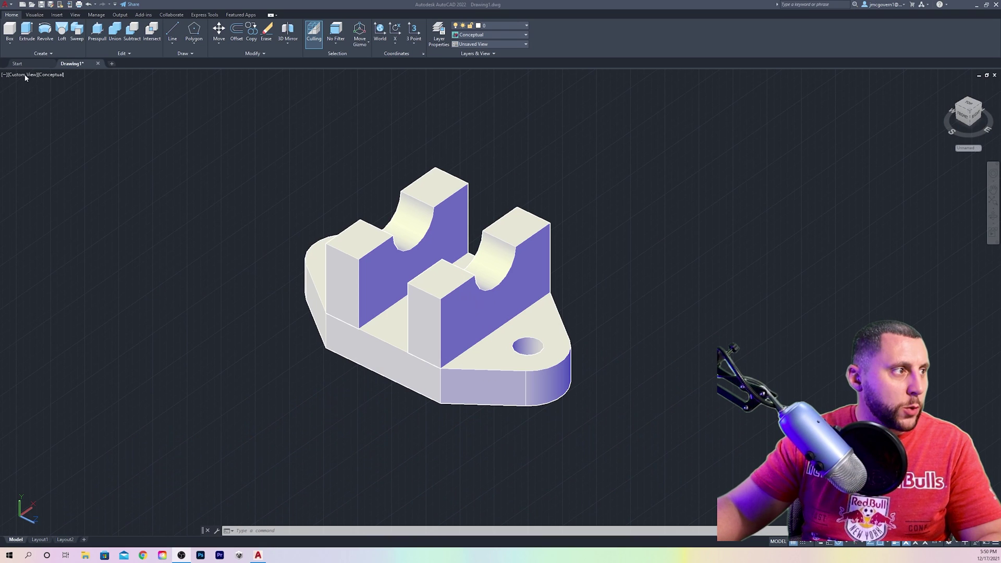
# - Switch to the Top view and from there to the SE Isometric view, framing the new part
pyautogui.click(25, 75)
pyautogui.click(19, 92)
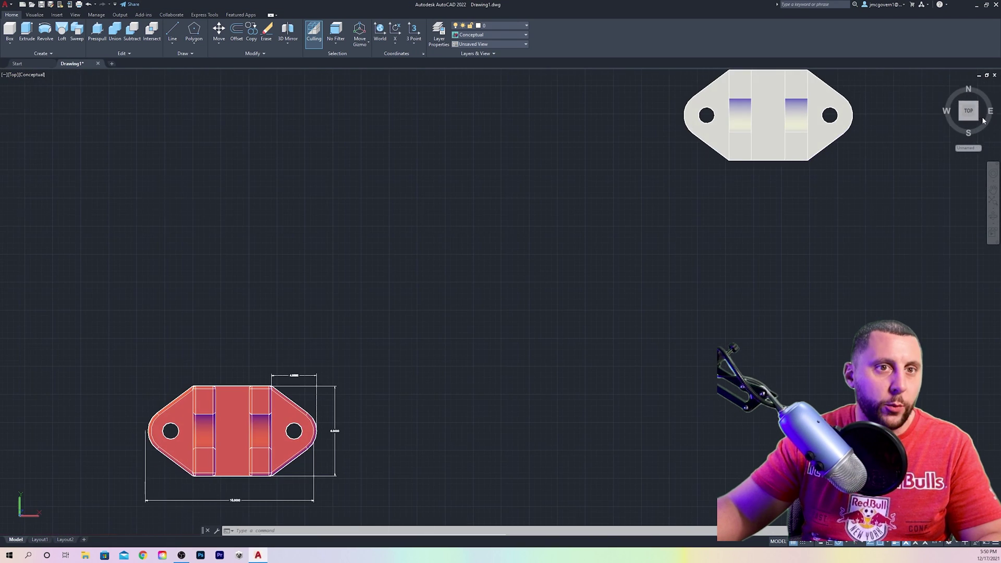
pyautogui.click(981, 119)
pyautogui.scroll(3, 694, 305)
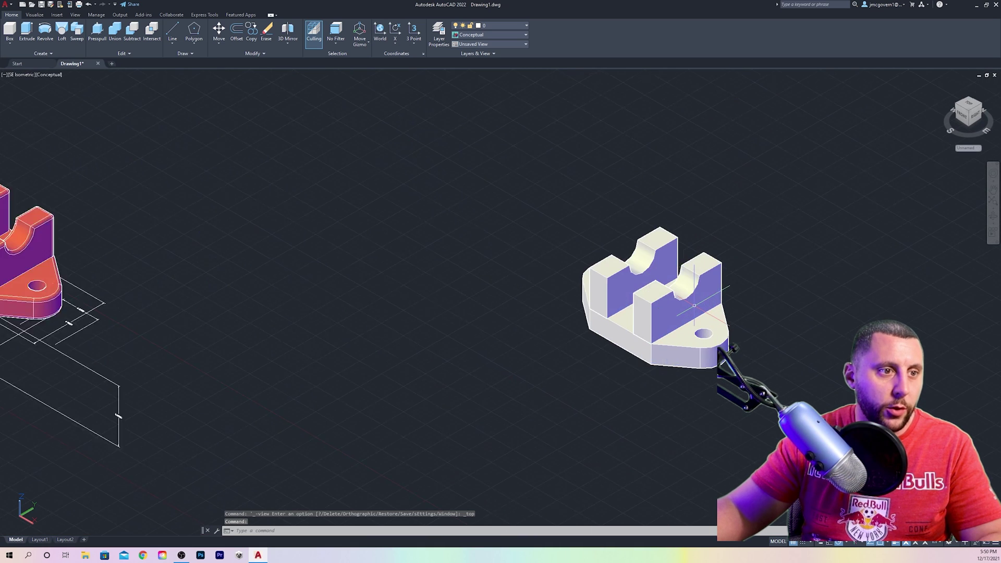
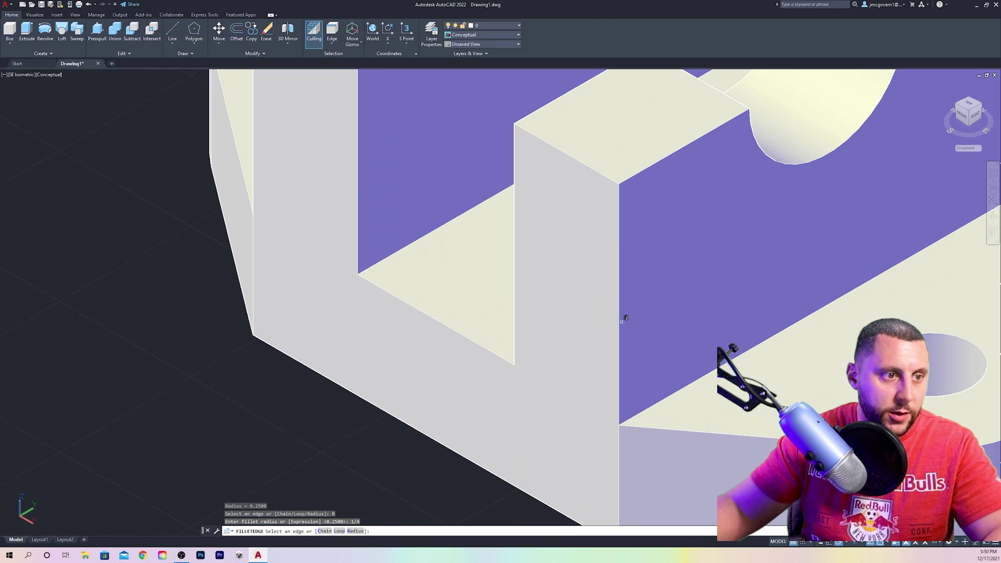
# - Fillet the vertical and top edges of both uprights' front end faces with a 1/4 radius
pyautogui.click(518, 254)
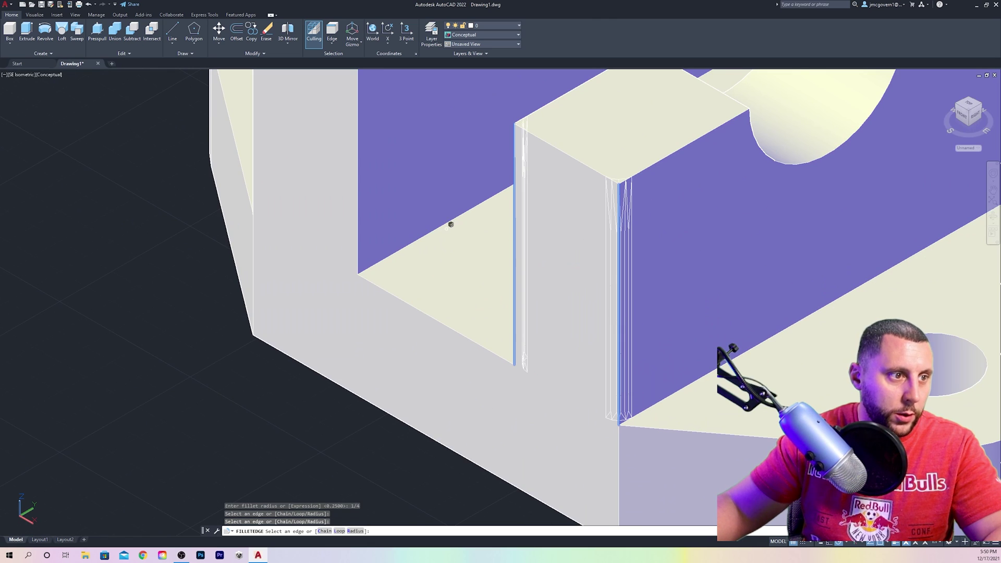
pyautogui.click(359, 189)
pyautogui.scroll(-5, 359, 189)
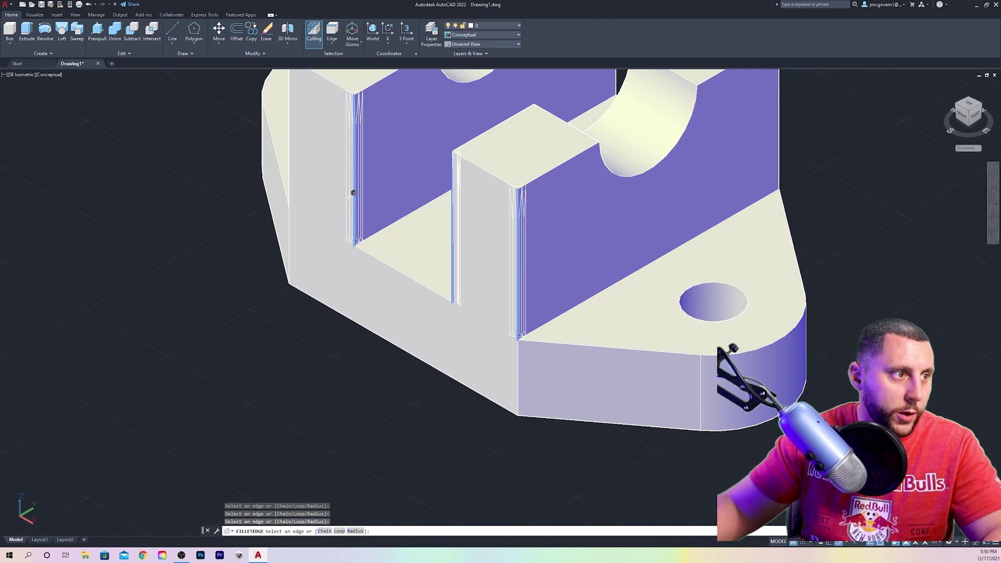
pyautogui.moveTo(354, 189); pyautogui.dragTo(444, 231, button='middle')
pyautogui.click(421, 199)
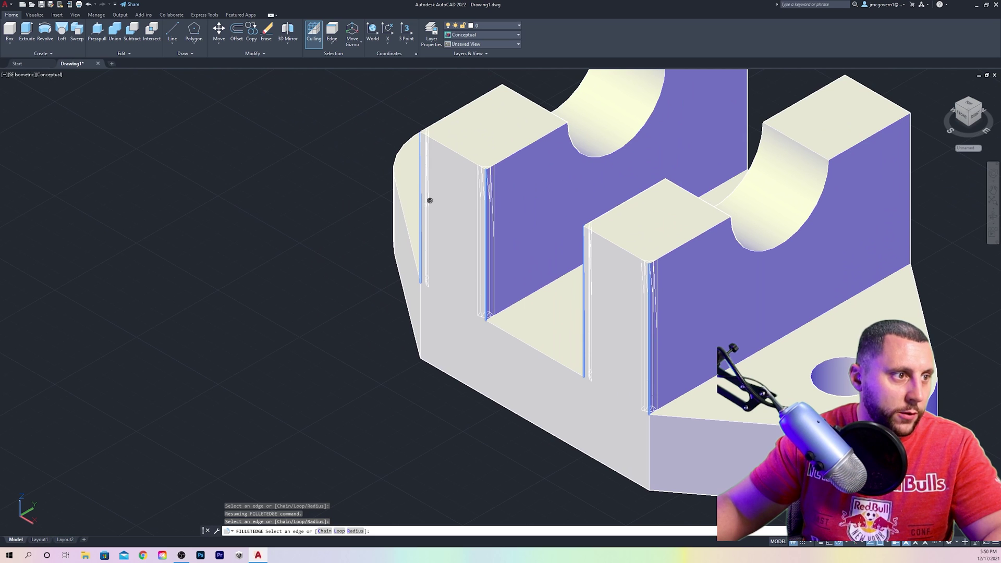
pyautogui.click(457, 146)
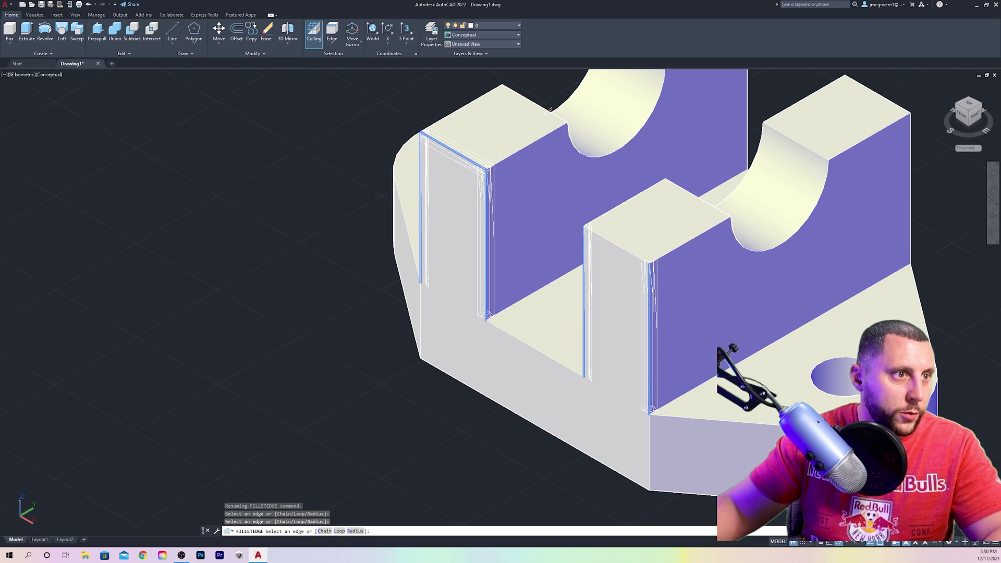
pyautogui.click(620, 240)
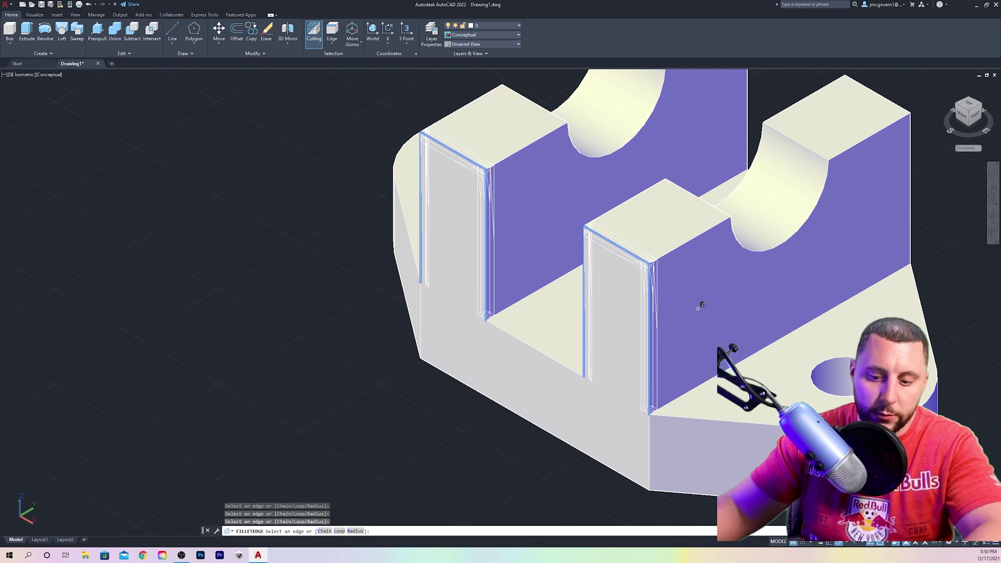
pyautogui.press('Return')
# - Fillet the vertical and top edges of both uprights' back end faces with a 0.25 radius
pyautogui.press('Return')
pyautogui.keyDown('shift'); pyautogui.moveTo(697, 309); pyautogui.dragTo(575, 322, button='middle'); pyautogui.keyUp('shift')
pyautogui.press('Return')
pyautogui.write('R')
pyautogui.press('Return')
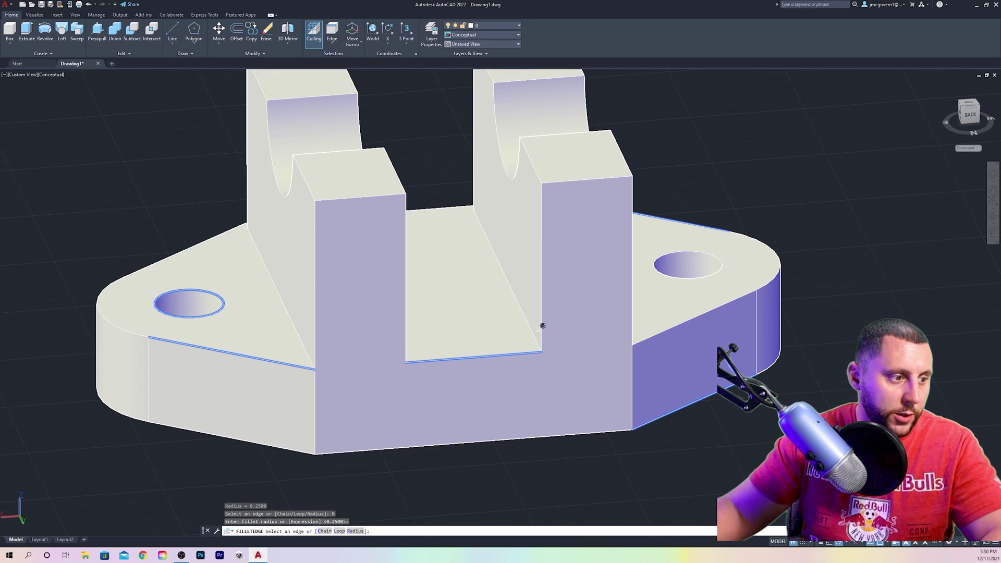
pyautogui.click(316, 209)
pyautogui.click(344, 195)
pyautogui.click(408, 224)
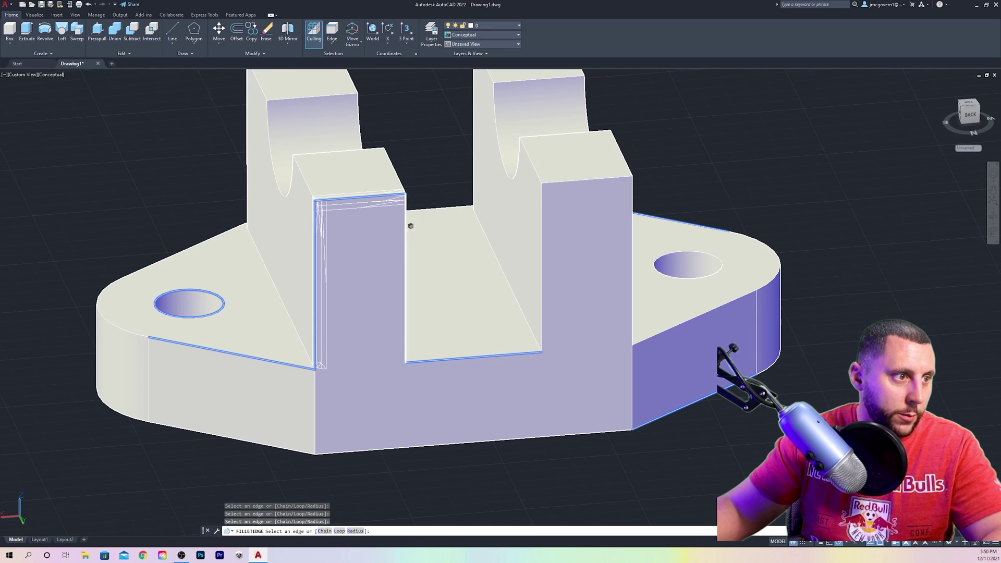
pyautogui.click(542, 216)
pyautogui.click(591, 179)
pyautogui.click(632, 198)
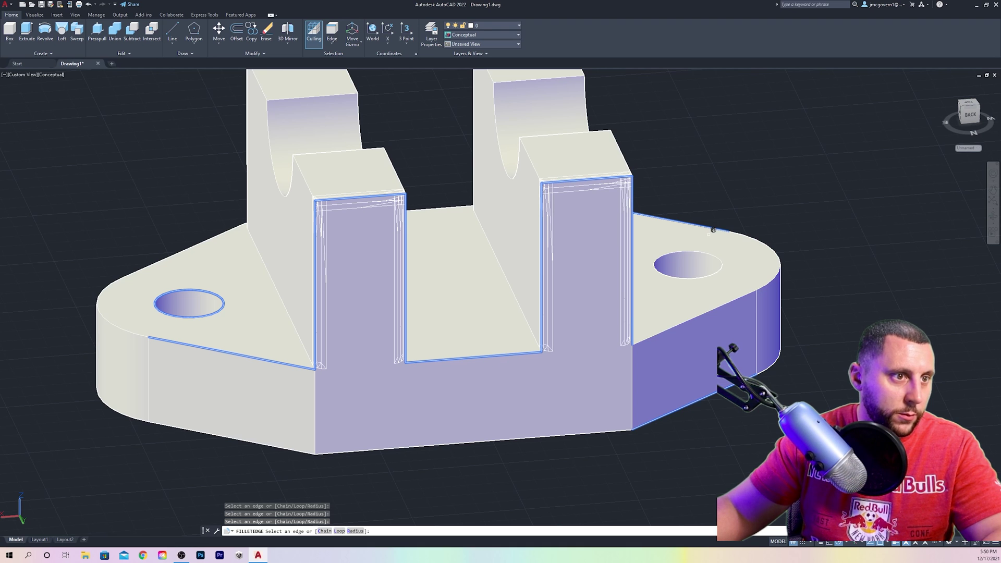
pyautogui.press('Return')
pyautogui.press('Return')
# - Fillet the right-hand upright's long top edges and both notch rims, on its inner and outer faces, with a 0.25 radius
pyautogui.moveTo(336, 296)
pyautogui.keyDown('shift'); pyautogui.mouseDown(button='middle')
pyautogui.moveTo(404, 293)
pyautogui.moveTo(355, 287)
pyautogui.mouseUp(button='middle'); pyautogui.keyUp('shift')
pyautogui.press('Return')
pyautogui.write('r')
pyautogui.press('Return')
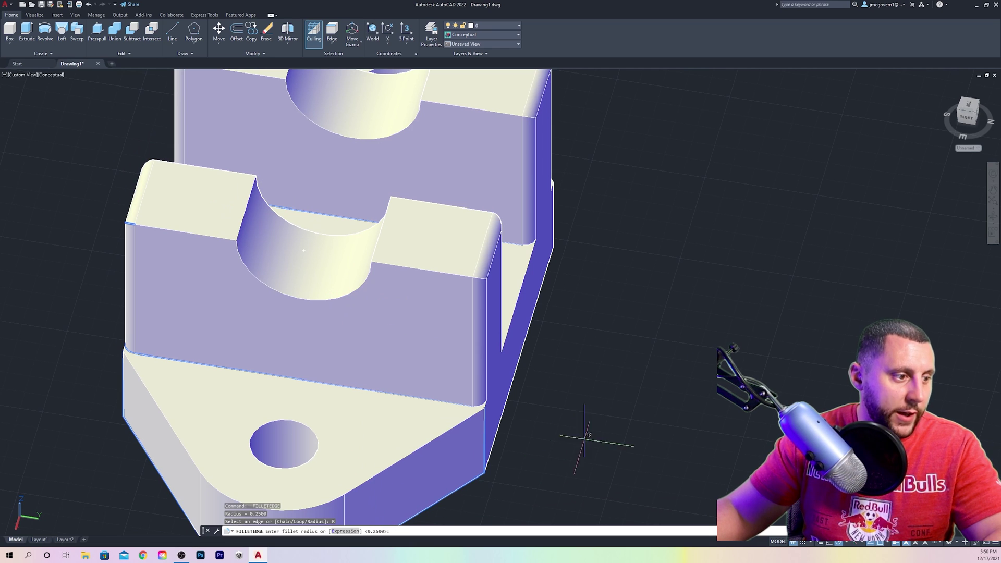
pyautogui.press('Return')
pyautogui.click(413, 265)
pyautogui.click(241, 252)
pyautogui.click(220, 234)
pyautogui.click(226, 166)
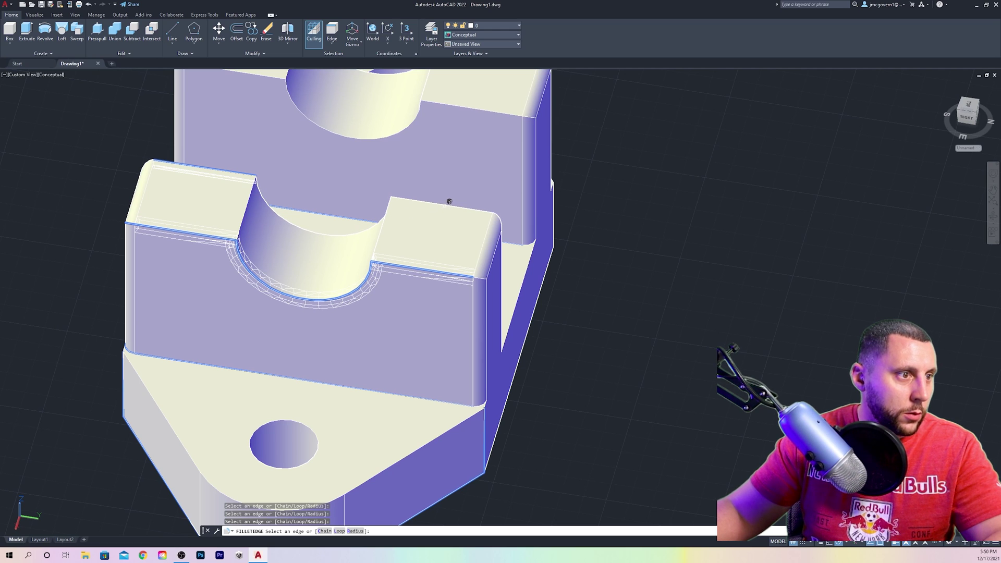
pyautogui.click(424, 202)
pyautogui.click(359, 229)
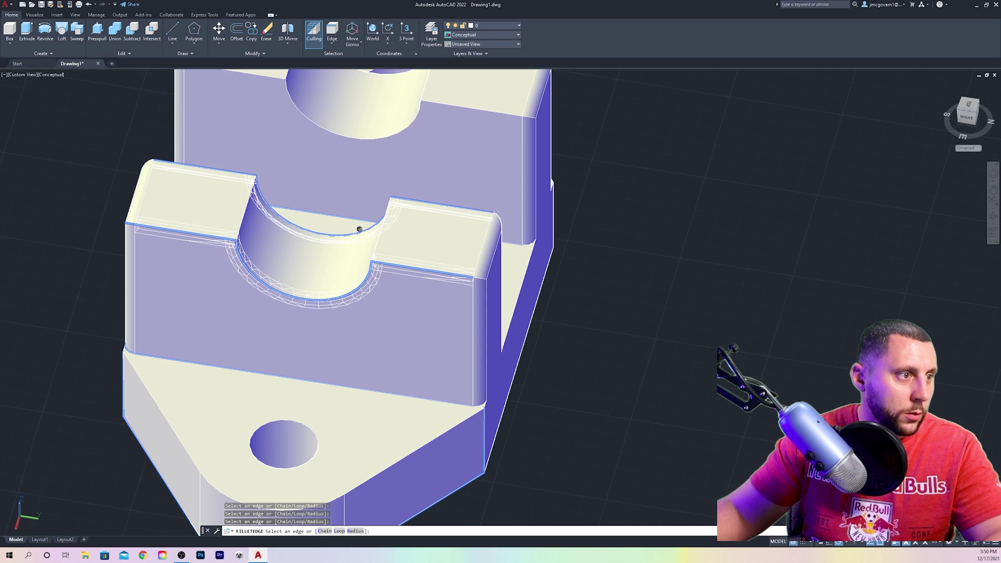
pyautogui.press('Return')
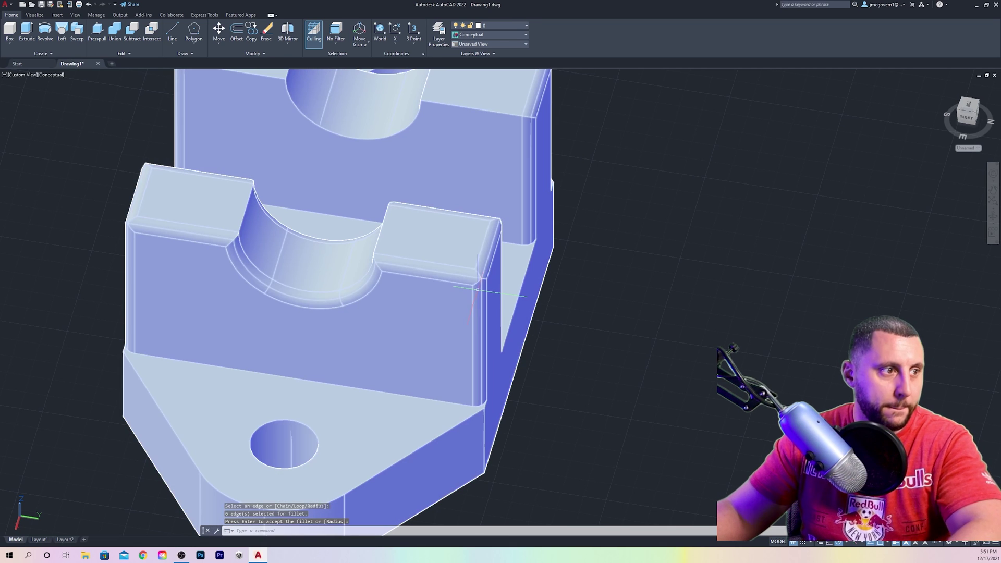
pyautogui.press('Return')
# - Fillet the top and bottom perimeter edges of the base plate's rounded end beside the filleted upright, using a 0.25 radius
pyautogui.moveTo(577, 306); pyautogui.dragTo(651, 210, button='middle')
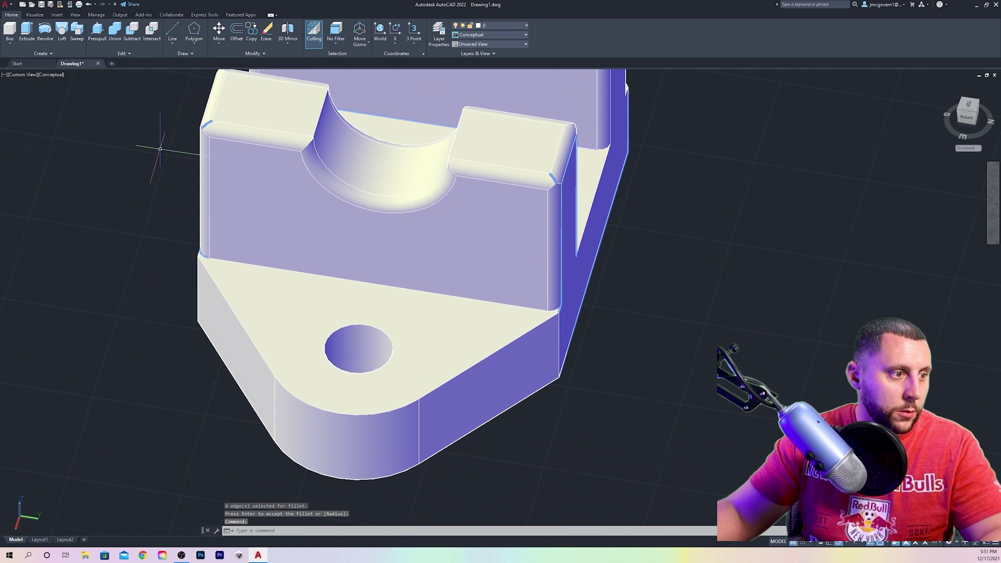
pyautogui.press('Return')
pyautogui.write('R')
pyautogui.press('Return')
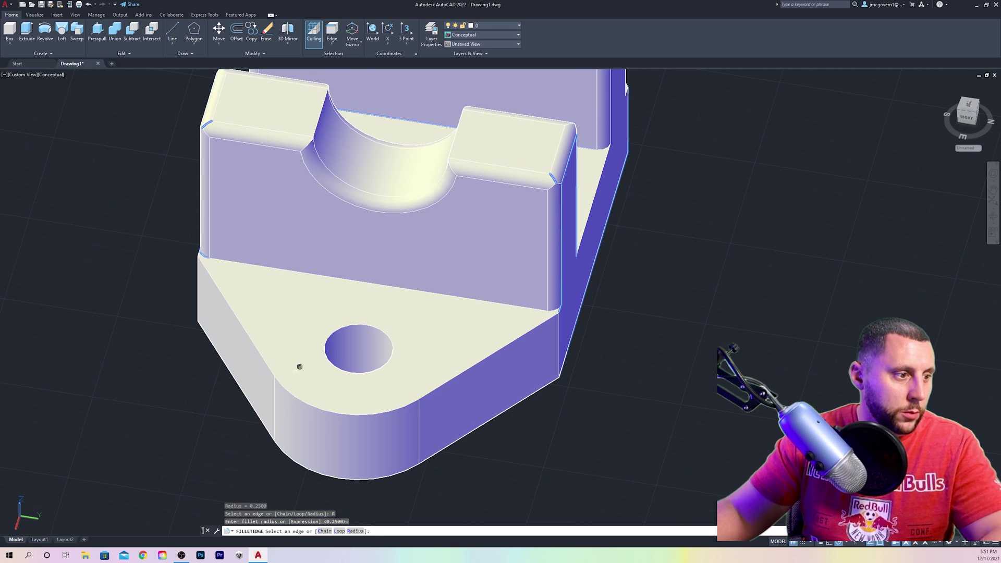
pyautogui.click(270, 362)
pyautogui.click(250, 398)
pyautogui.click(304, 461)
pyautogui.click(334, 409)
pyautogui.click(461, 376)
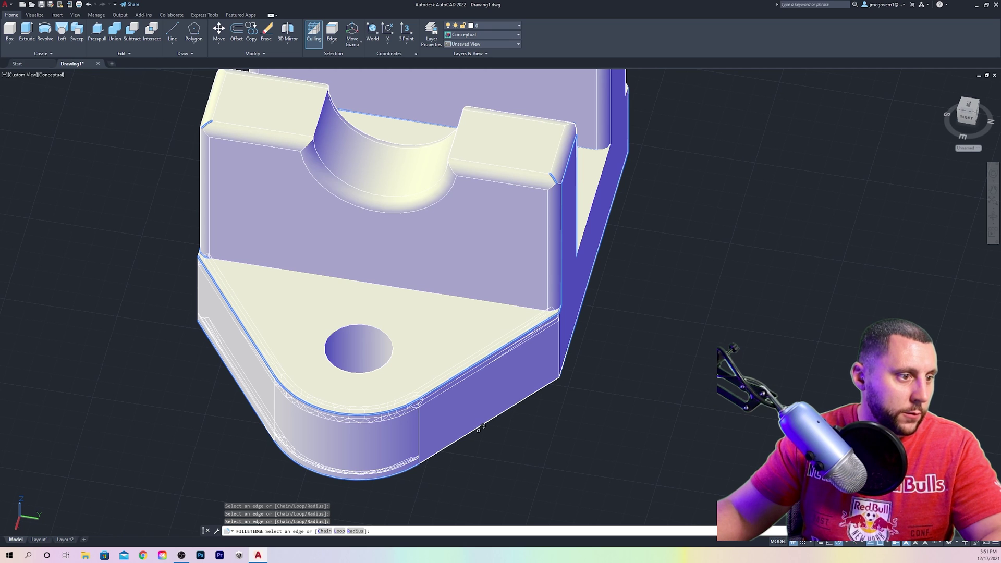
pyautogui.press('Return')
# - Fillet the other upright's long top edges and both notch rims, on its inner and outer faces, with a 0.25 radius
pyautogui.press('Return')
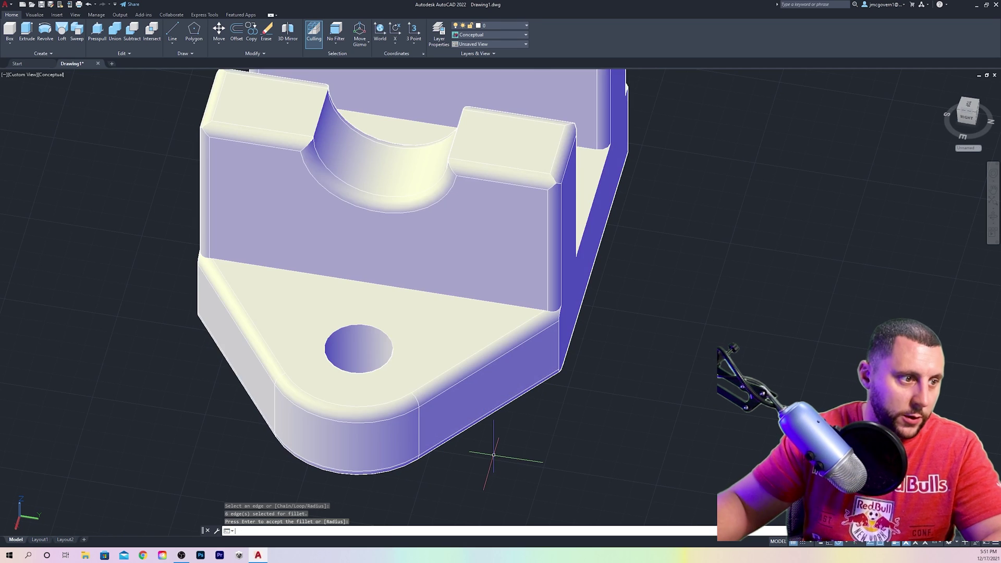
pyautogui.keyDown('shift'); pyautogui.moveTo(545, 301); pyautogui.dragTo(307, 300, button='middle'); pyautogui.keyUp('shift')
pyautogui.moveTo(619, 409); pyautogui.dragTo(444, 232, button='middle')
pyautogui.moveTo(615, 355); pyautogui.dragTo(453, 228, button='middle')
pyautogui.keyDown('shift'); pyautogui.moveTo(453, 227); pyautogui.dragTo(474, 236, button='middle'); pyautogui.keyUp('shift')
pyautogui.press('Return')
pyautogui.write('r')
pyautogui.press('Return')
pyautogui.press('Return')
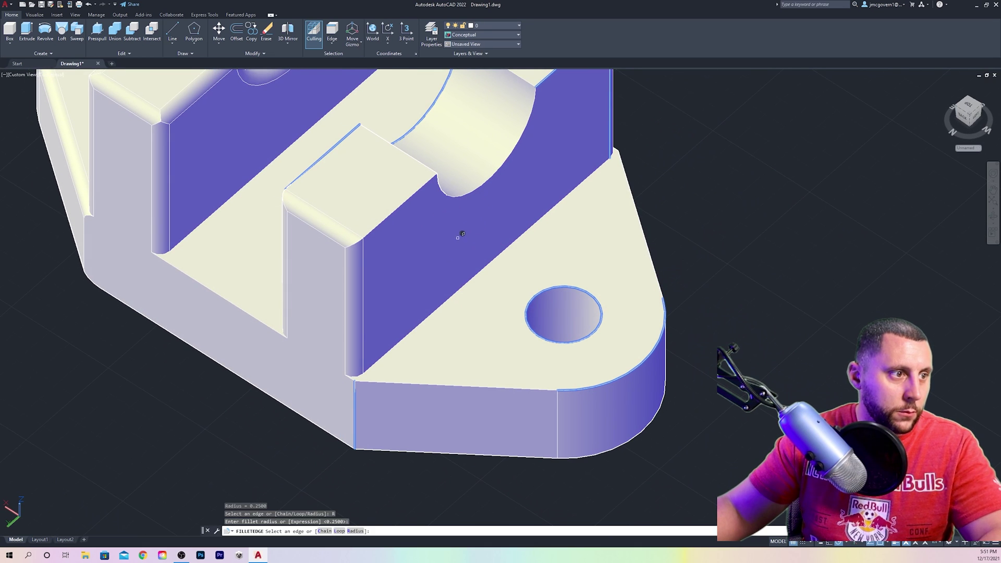
pyautogui.click(396, 210)
pyautogui.click(394, 146)
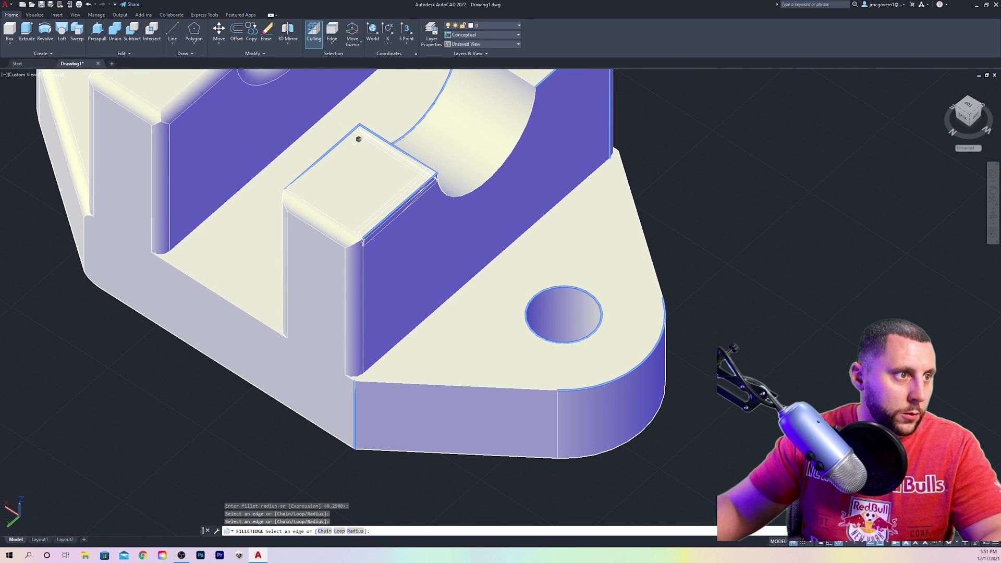
pyautogui.moveTo(434, 152); pyautogui.dragTo(430, 204, button='middle')
pyautogui.click(426, 194)
pyautogui.click(492, 254)
pyautogui.keyDown('shift'); pyautogui.moveTo(492, 254); pyautogui.dragTo(376, 389, button='middle'); pyautogui.keyUp('shift')
pyautogui.click(398, 373)
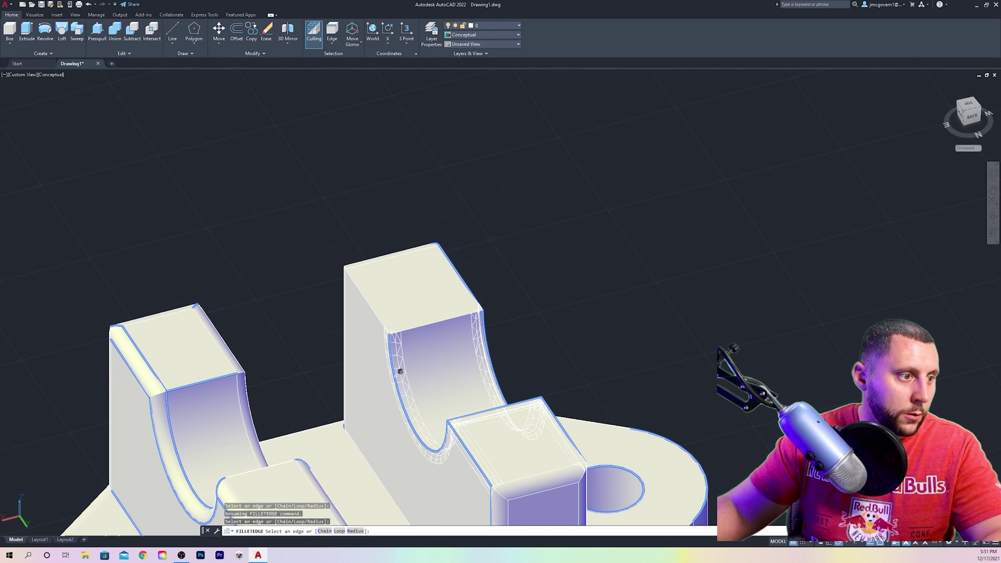
pyautogui.click(382, 311)
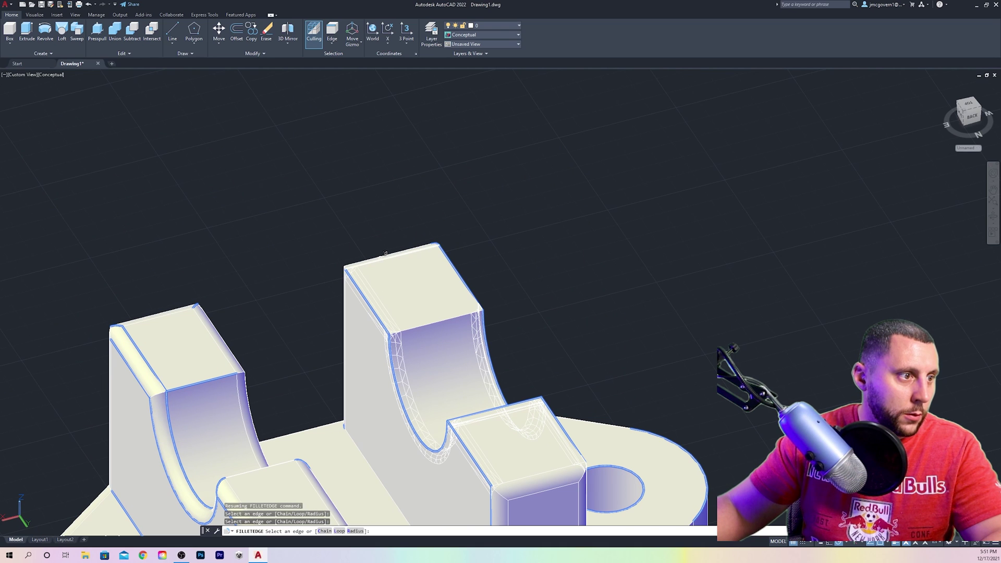
pyautogui.click(462, 277)
pyautogui.keyDown('shift'); pyautogui.moveTo(450, 291); pyautogui.dragTo(662, 354, button='middle'); pyautogui.keyUp('shift')
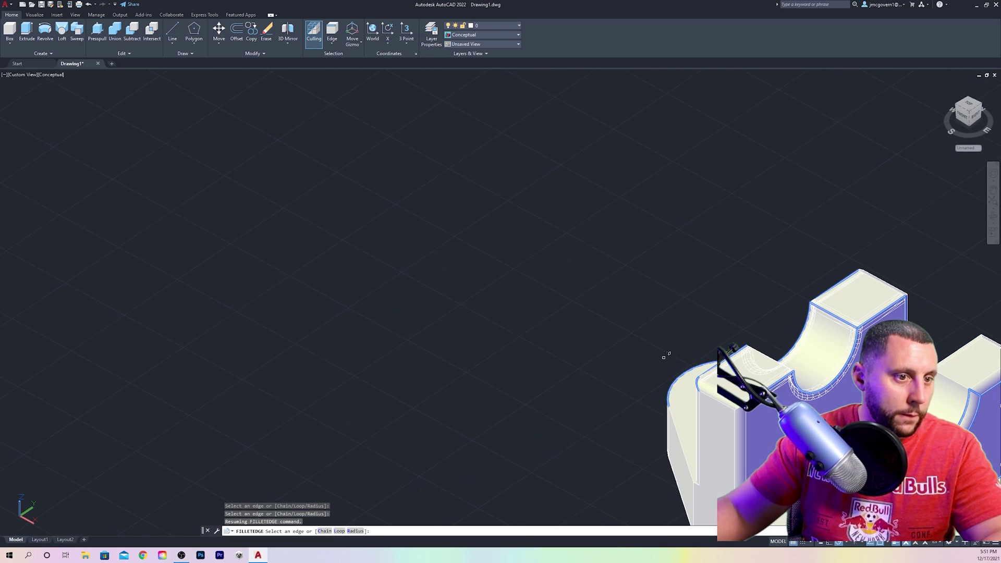
pyautogui.press('Return')
pyautogui.press('Return')
# - Fillet the top and bottom perimeter edges of the base plate's opposite rounded end with a 1/4 radius
pyautogui.moveTo(774, 396); pyautogui.dragTo(591, 344, button='middle')
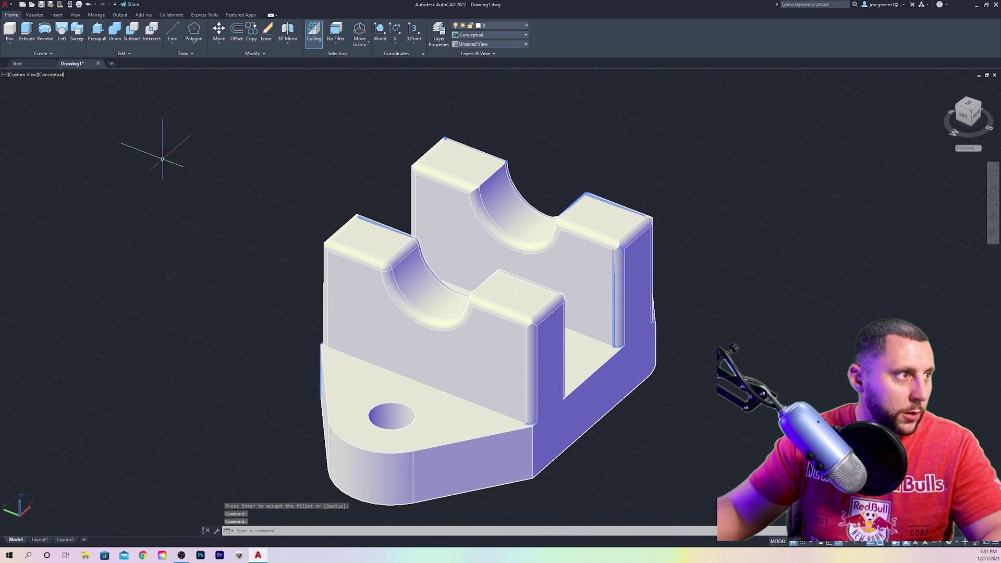
pyautogui.press('Return')
pyautogui.write('R')
pyautogui.press('Return')
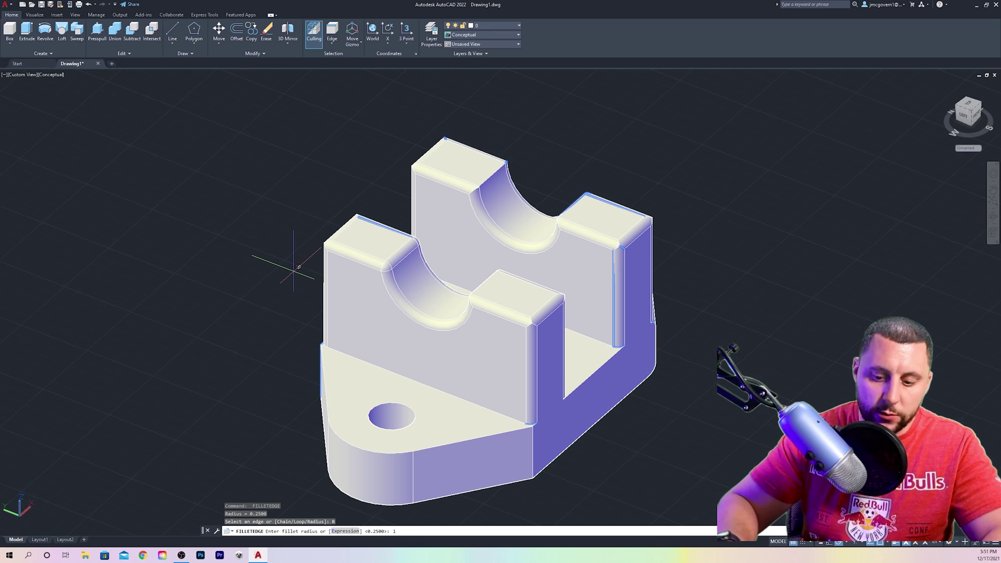
pyautogui.write('1/4')
pyautogui.press('Return')
pyautogui.scroll(-3, 396, 334)
pyautogui.click(443, 401)
pyautogui.click(398, 404)
pyautogui.scroll(5, 375, 412)
pyautogui.moveTo(376, 410); pyautogui.dragTo(478, 411, button='middle')
pyautogui.keyDown('shift'); pyautogui.moveTo(478, 412); pyautogui.dragTo(547, 365, button='middle'); pyautogui.keyUp('shift')
pyautogui.click(555, 297)
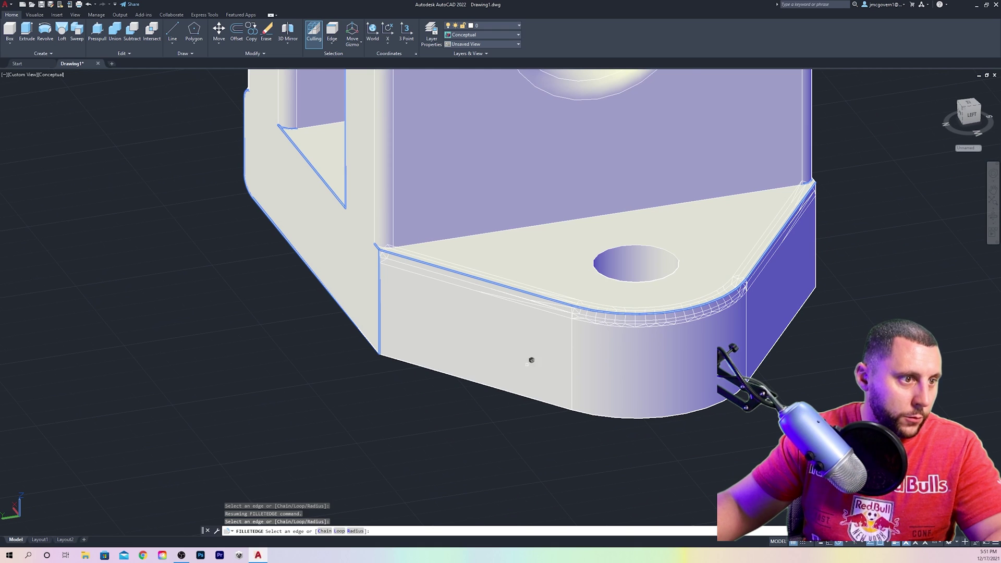
pyautogui.click(528, 391)
pyautogui.click(609, 411)
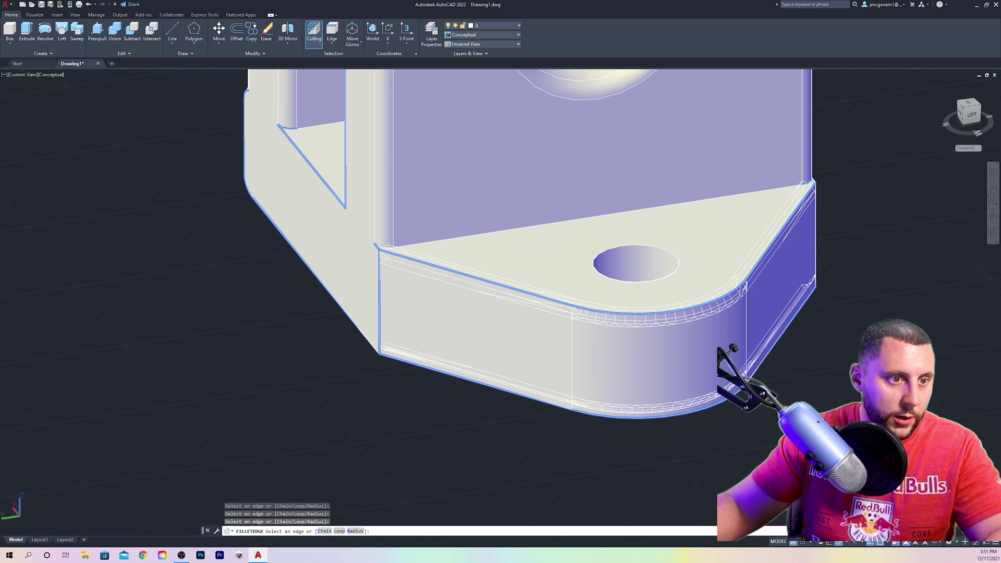
pyautogui.press('Return')
pyautogui.press('Return')
# - Fillet the base plate's vertical corner edges, where the slanted sides meet the front and back faces, with a 0.25 radius
pyautogui.press('Return')
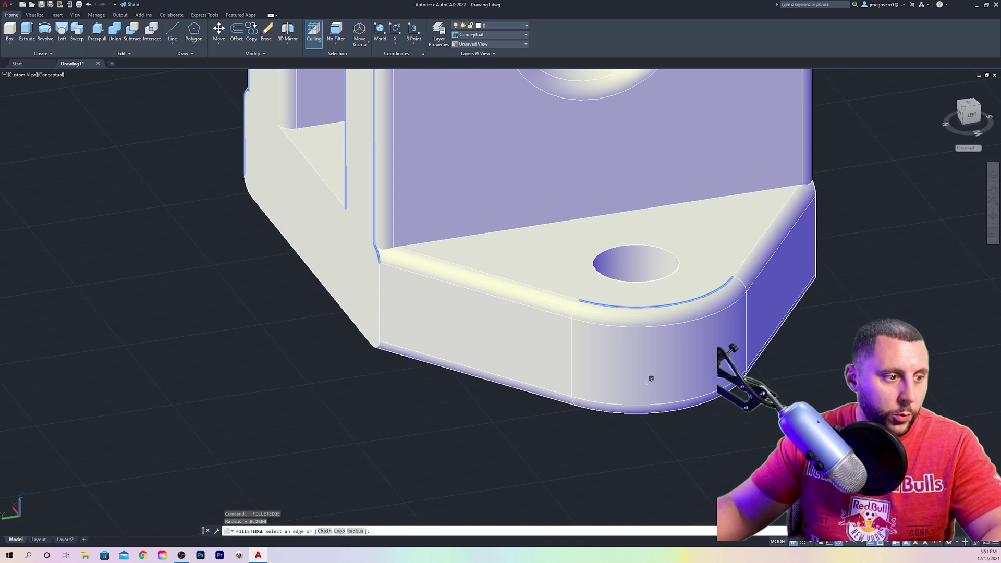
pyautogui.write('R')
pyautogui.press('Return')
pyautogui.press('Return')
pyautogui.keyDown('shift'); pyautogui.moveTo(485, 348); pyautogui.dragTo(513, 312, button='middle'); pyautogui.keyUp('shift')
pyautogui.click(513, 316)
pyautogui.moveTo(398, 378); pyautogui.dragTo(730, 406, button='middle')
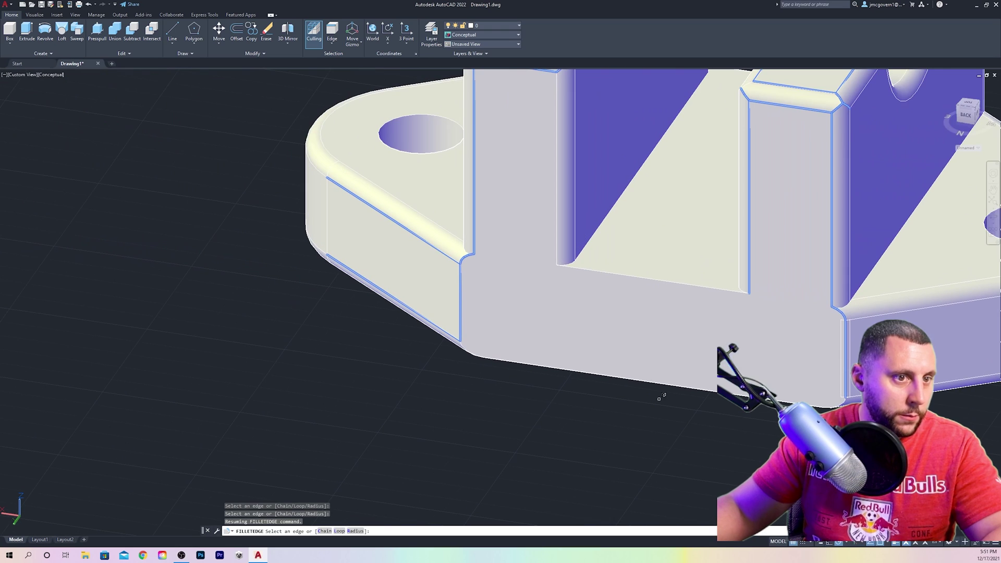
pyautogui.click(461, 301)
pyautogui.scroll(-7, 509, 322)
pyautogui.keyDown('shift'); pyautogui.moveTo(509, 323); pyautogui.dragTo(572, 330, button='middle'); pyautogui.keyUp('shift')
pyautogui.scroll(5, 572, 330)
pyautogui.click(518, 324)
pyautogui.click(759, 250)
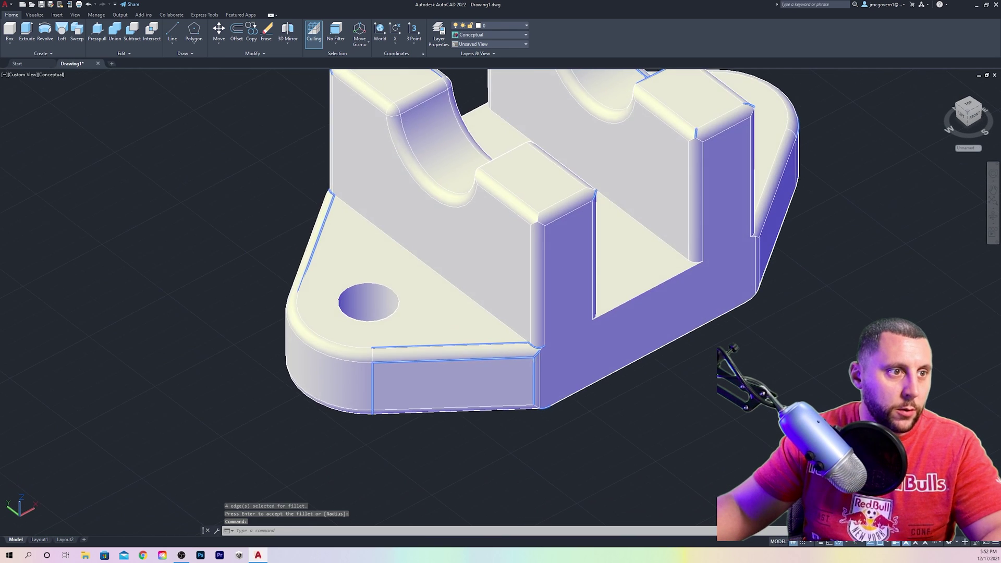
pyautogui.scroll(-5, 579, 267)
pyautogui.moveTo(579, 267); pyautogui.dragTo(476, 290, button='middle')
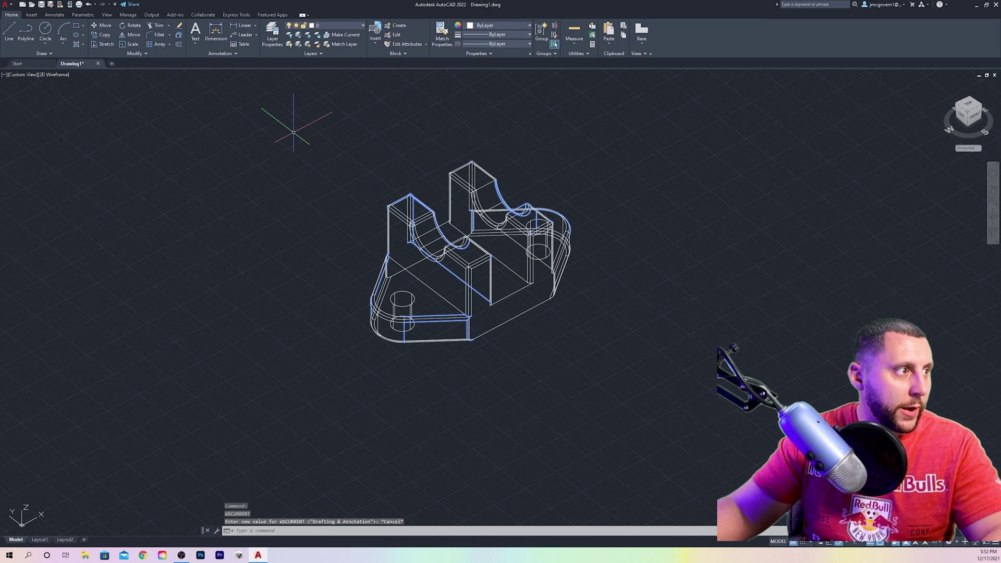
# - Select the whole filleted bracket and set its object color to Red
pyautogui.click(509, 155)
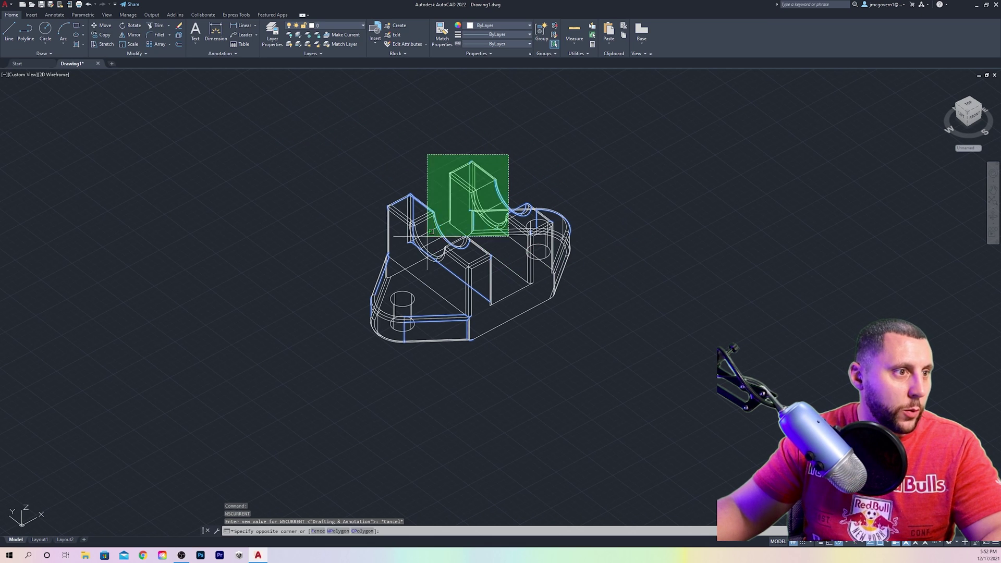
pyautogui.click(427, 237)
pyautogui.click(480, 30)
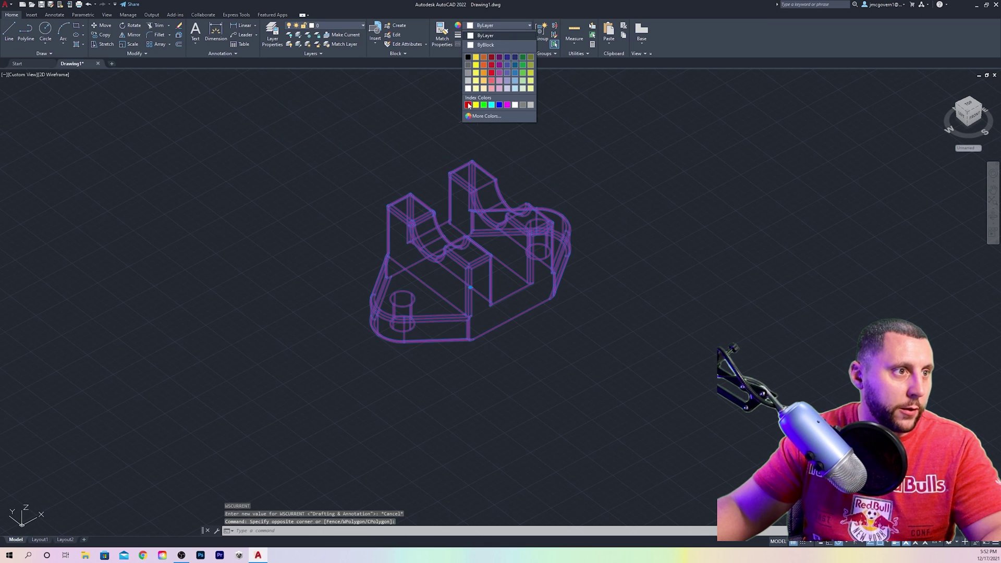
pyautogui.click(472, 107)
# - Apply the Conceptual visual style to show the bracket shaded
pyautogui.click(52, 75)
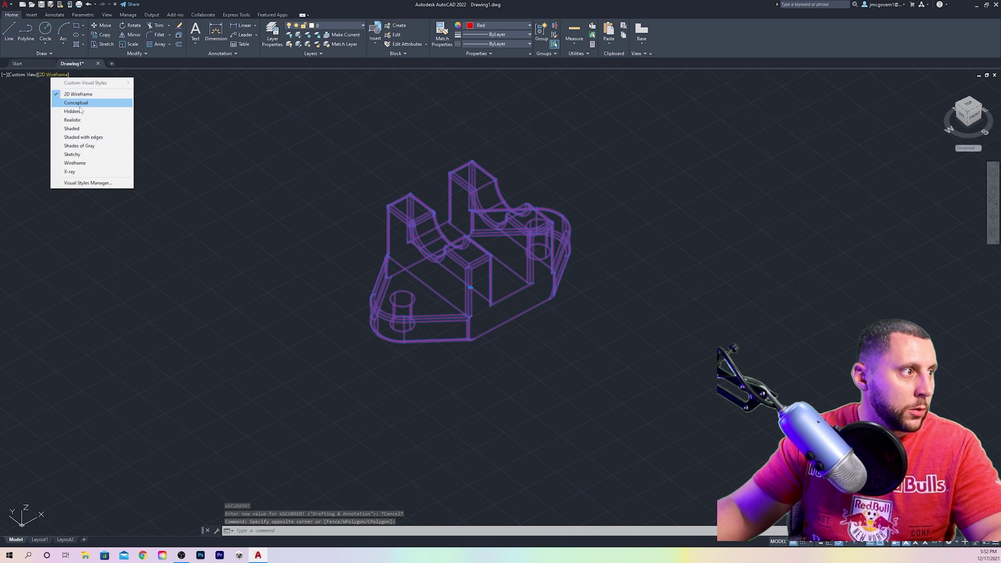
pyautogui.click(70, 102)
pyautogui.scroll(5, 500, 275)
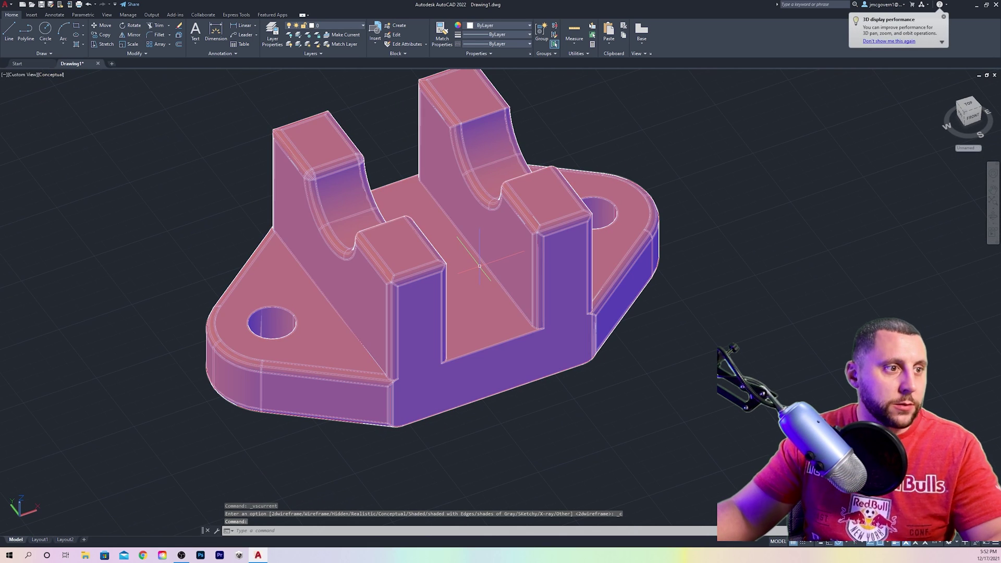